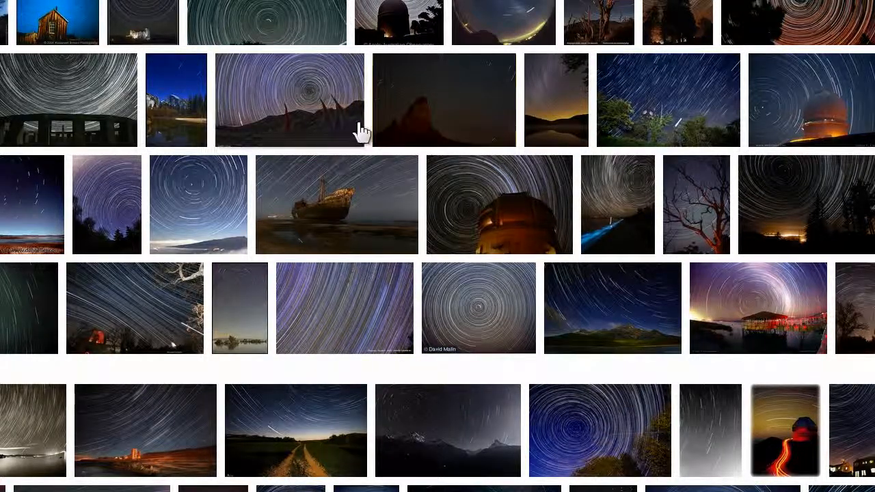
Step: Examine the example star trail photos in the image search results, comparing circular and streaked trails
mouse_move(362, 131)
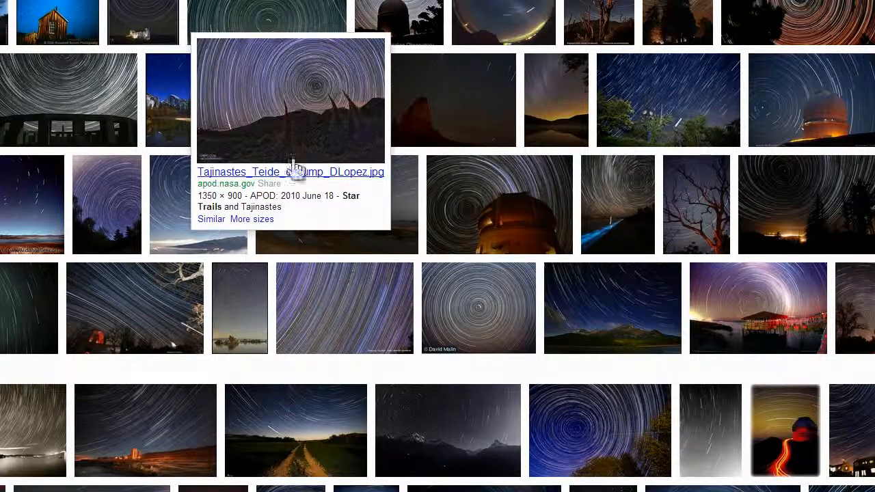
mouse_move(441, 319)
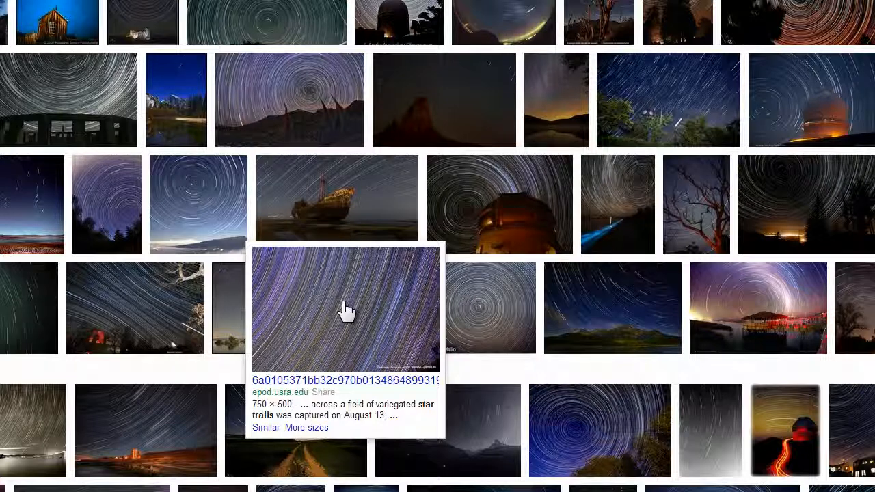
mouse_move(576, 297)
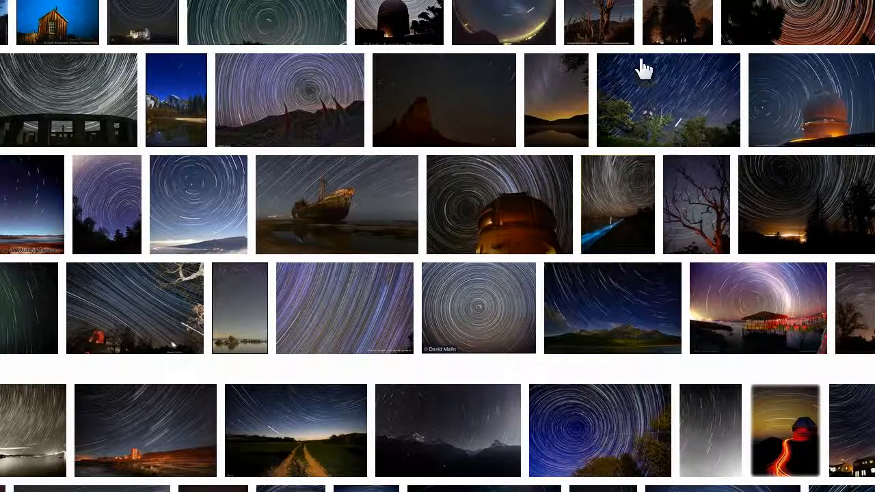
mouse_move(649, 93)
mouse_move(358, 308)
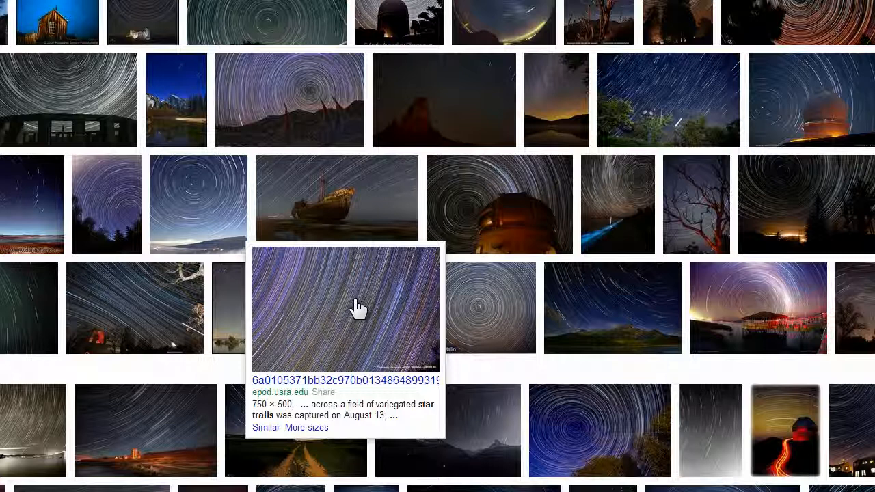
mouse_move(483, 313)
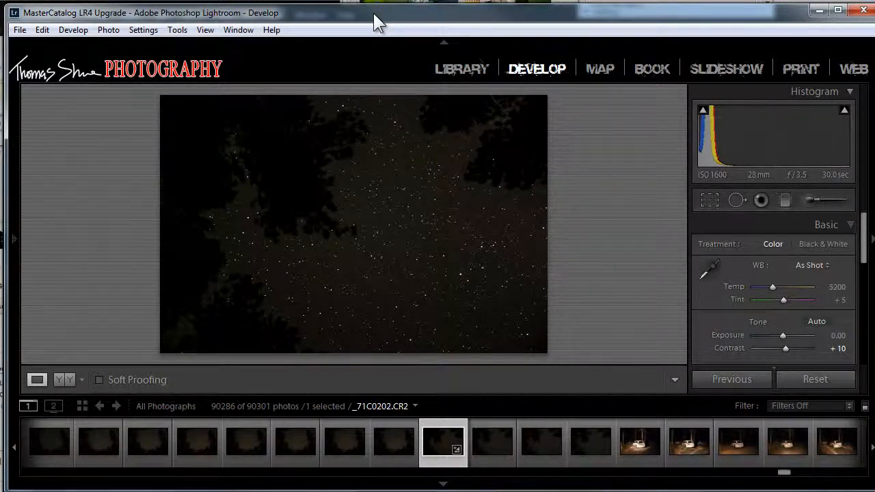
Step: Switch to Lightroom and compare the night-sky shots around _71C0202.CR2, inspecting the stars up close
click(394, 440)
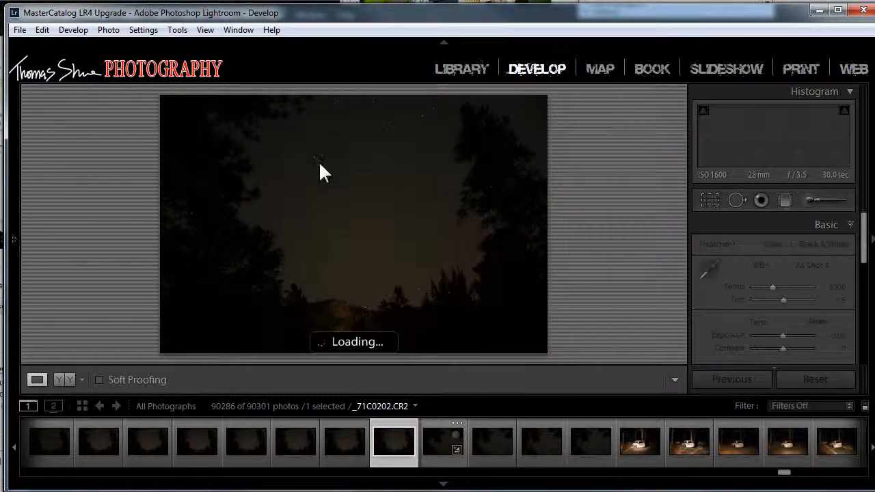
click(456, 445)
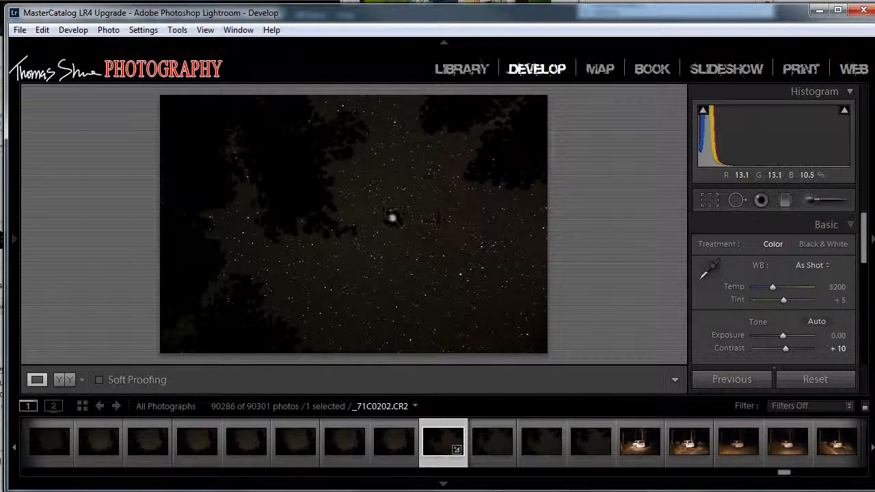
click(352, 282)
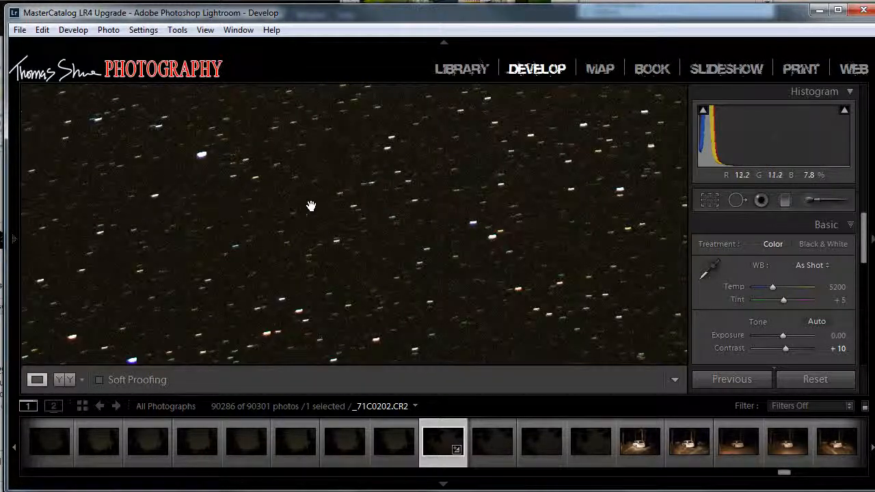
click(492, 441)
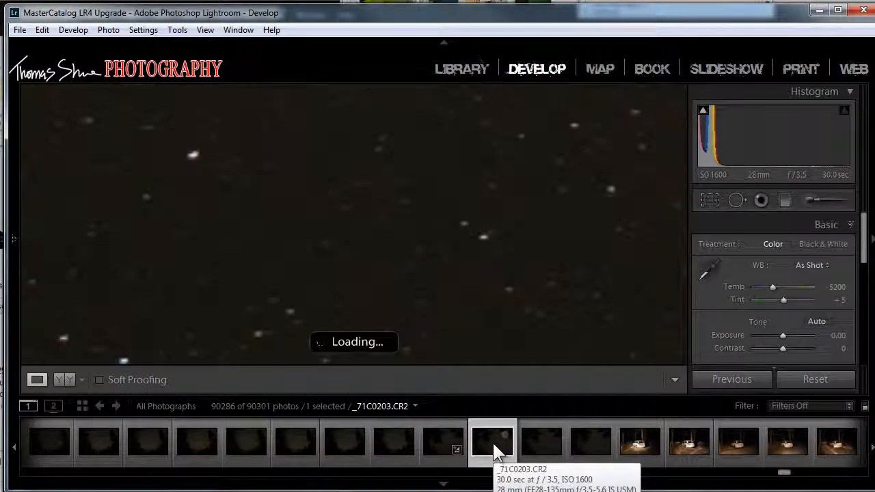
click(542, 442)
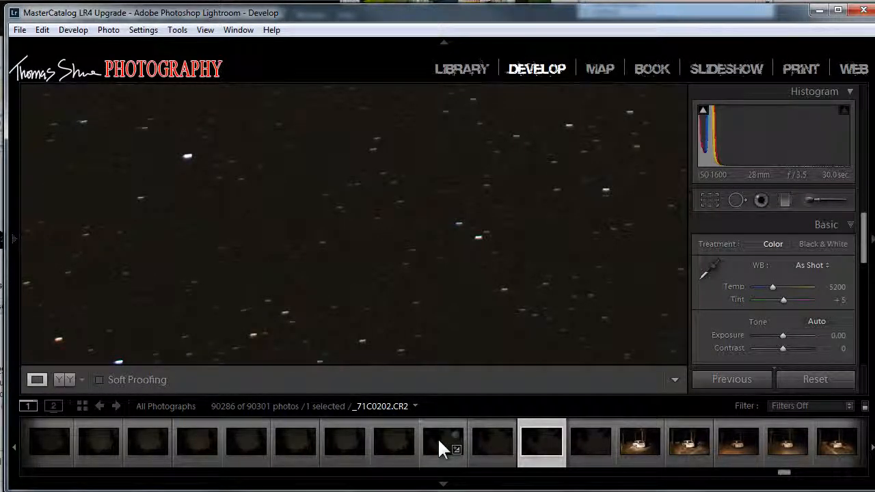
click(461, 199)
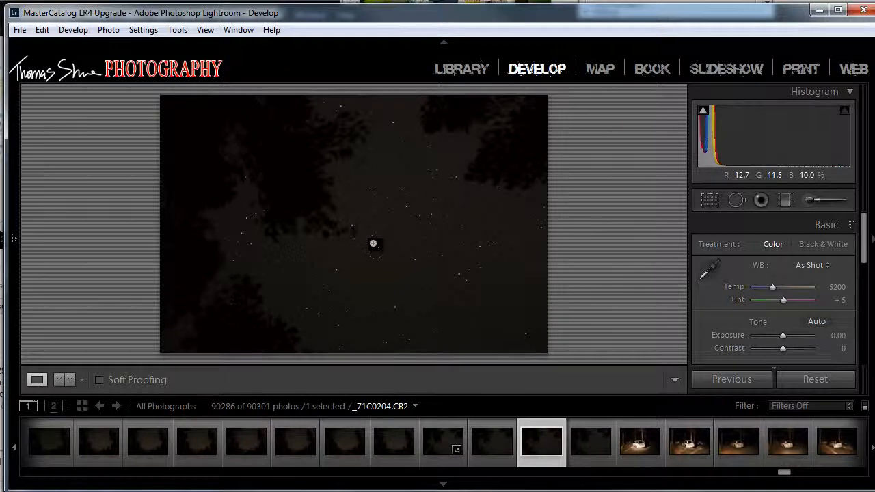
Step: Open the _71C0202 night-sky photo in Photoshop for editing and show its layers
right_click(350, 213)
mouse_move(451, 322)
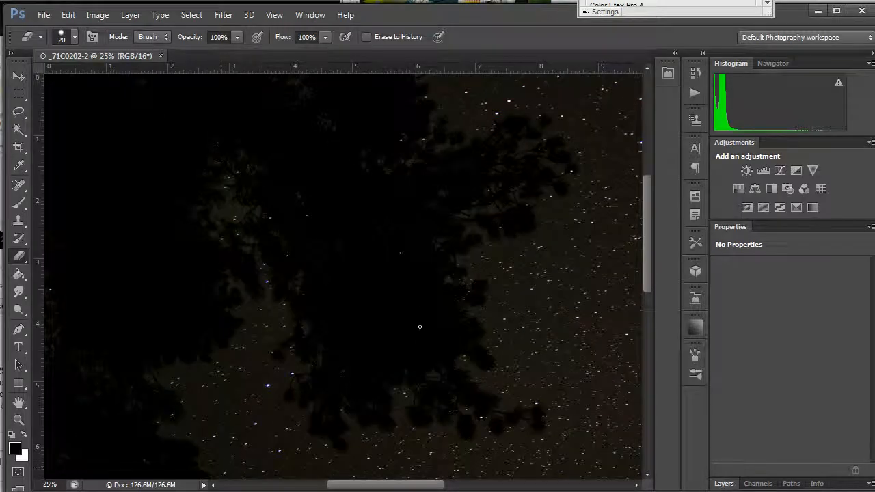
key(z)
mouse_move(457, 260)
mouse_down()
mouse_move(398, 271)
mouse_move(426, 269)
mouse_up()
key(z)
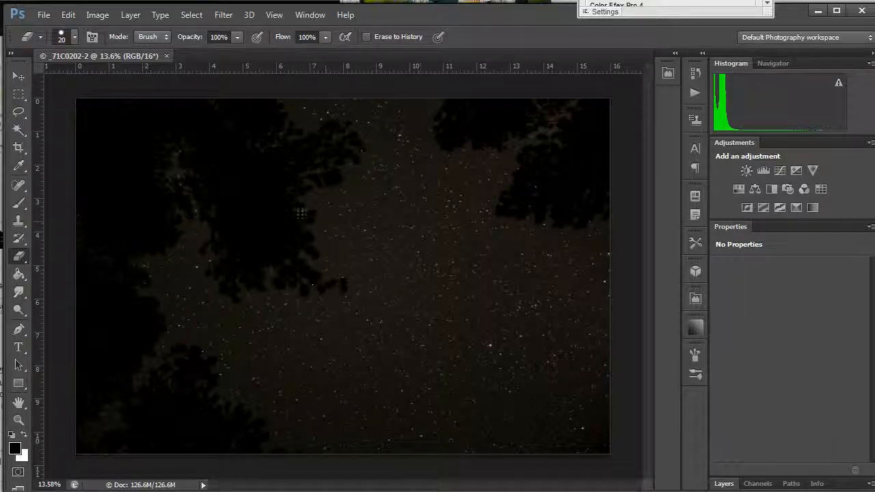
click(717, 480)
Step: Copy the entire photo into a new 5760 × 3840 pixel, 16-bit RGB document based on the Clipboard preset
key(ctrl+a)
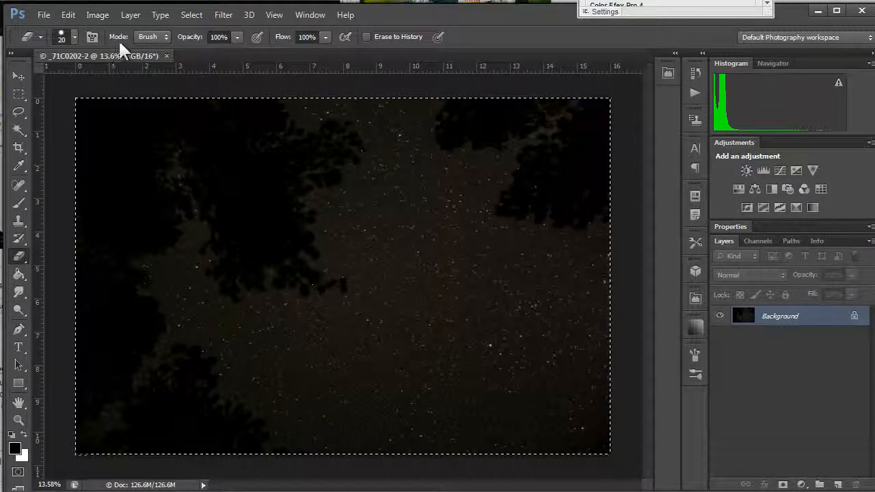
click(43, 14)
click(51, 30)
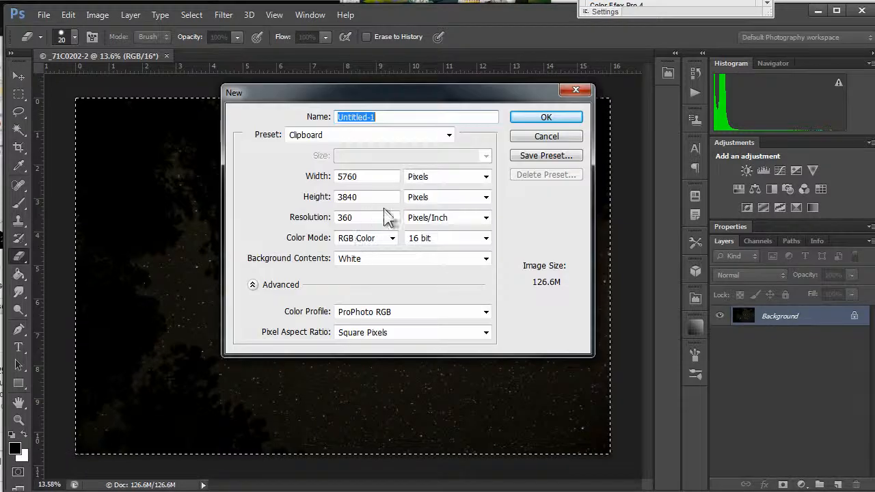
click(546, 118)
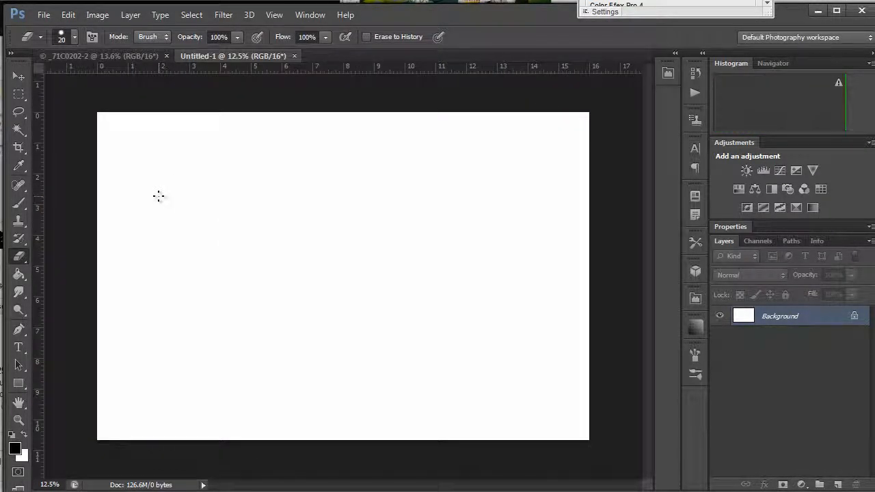
key(ctrl+v)
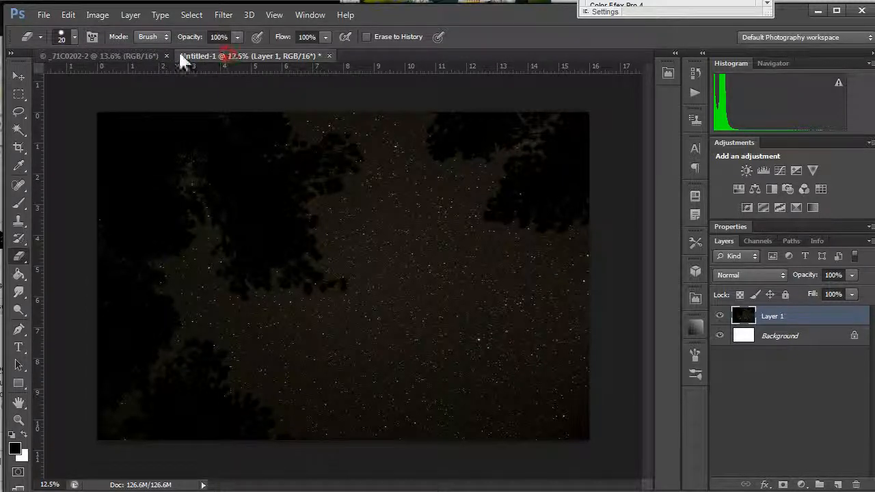
Step: Return to the original _71C0202-2 document and clear its selection
click(119, 60)
click(242, 57)
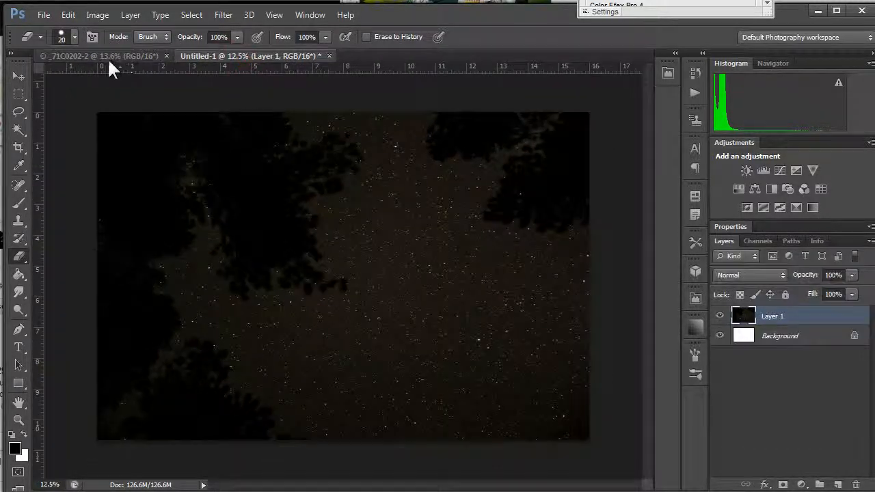
click(94, 58)
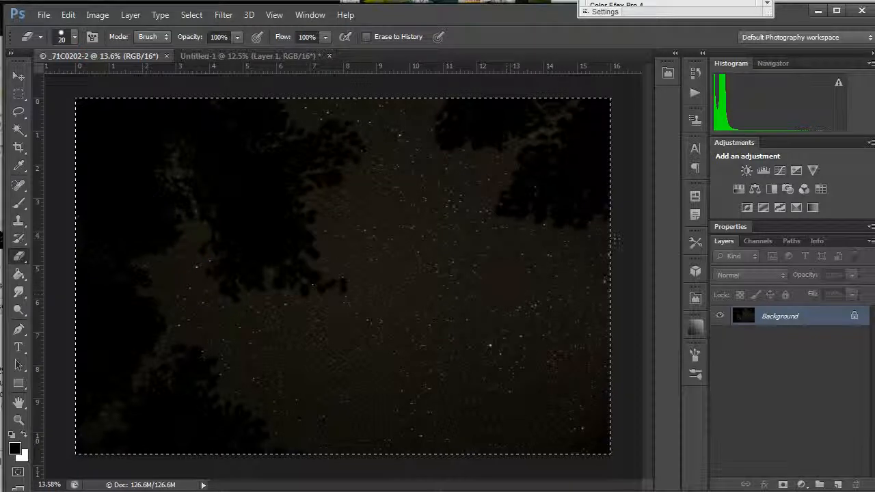
key(ctrl+d)
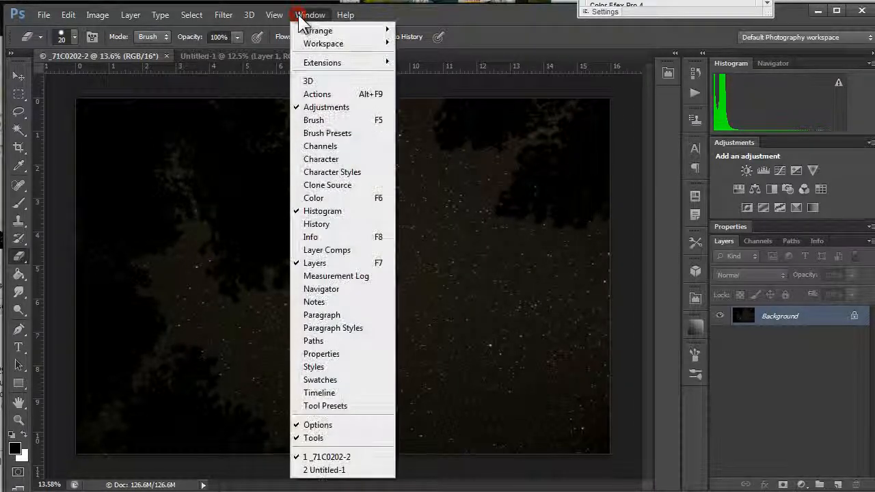
Step: Show the recorded actions and play Star Trails Rotation from the Stars Trails set on the _71C0202-2 photo
click(316, 93)
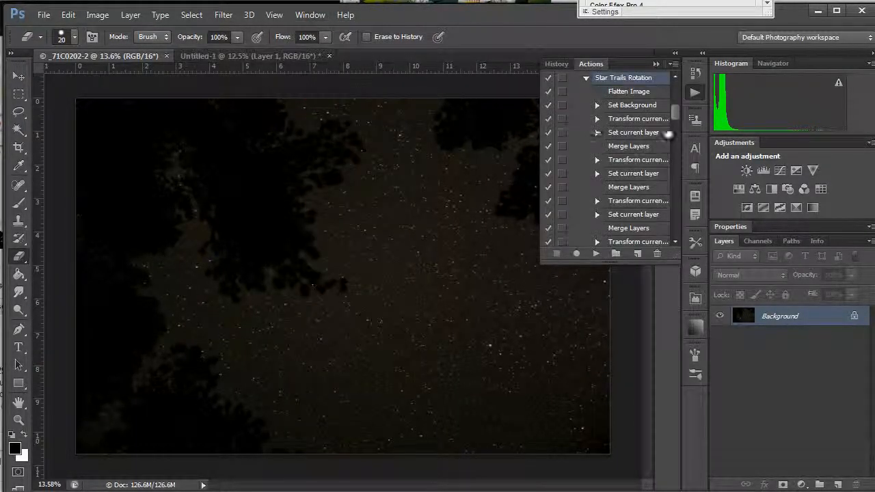
mouse_move(674, 113)
mouse_down()
mouse_move(673, 91)
mouse_move(674, 107)
mouse_up()
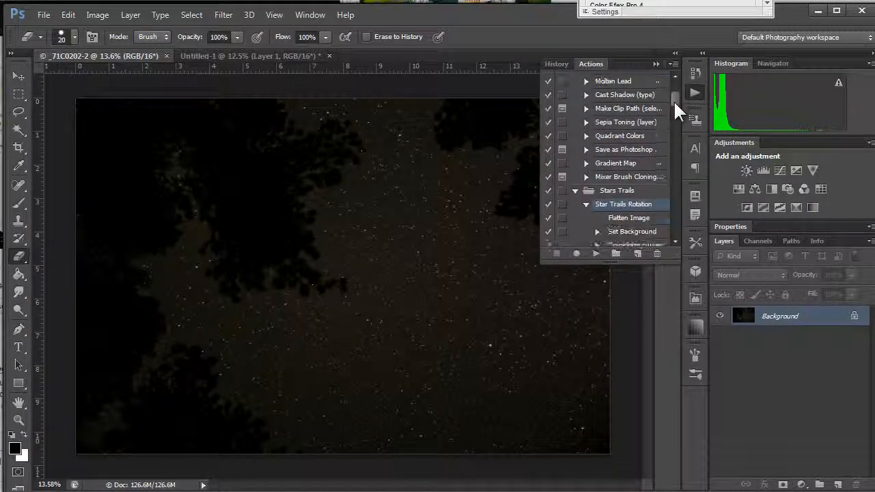
click(671, 62)
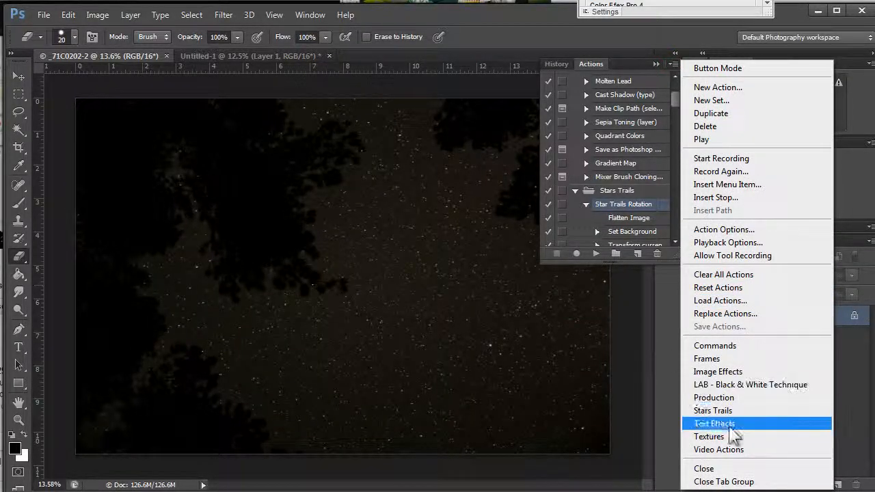
click(627, 191)
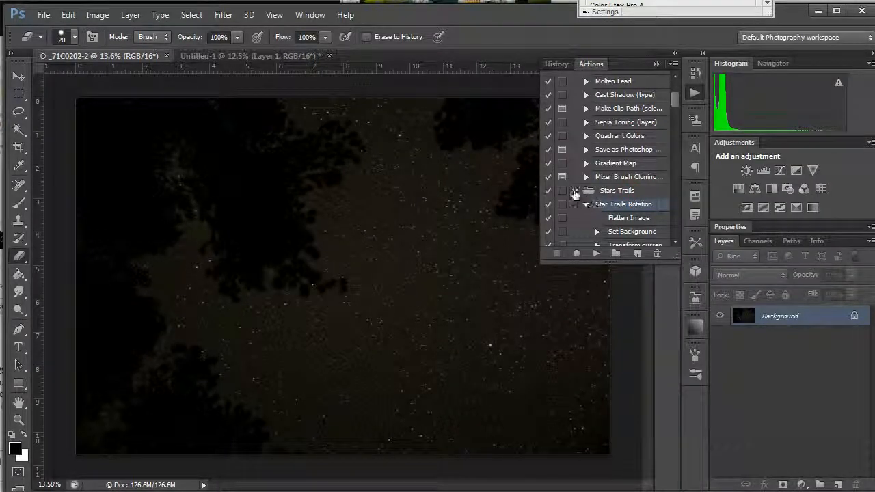
click(575, 190)
click(575, 211)
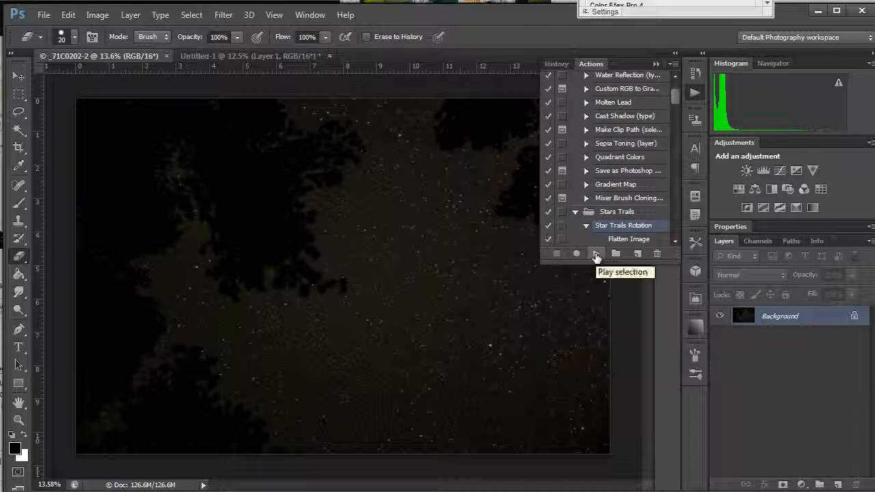
click(596, 255)
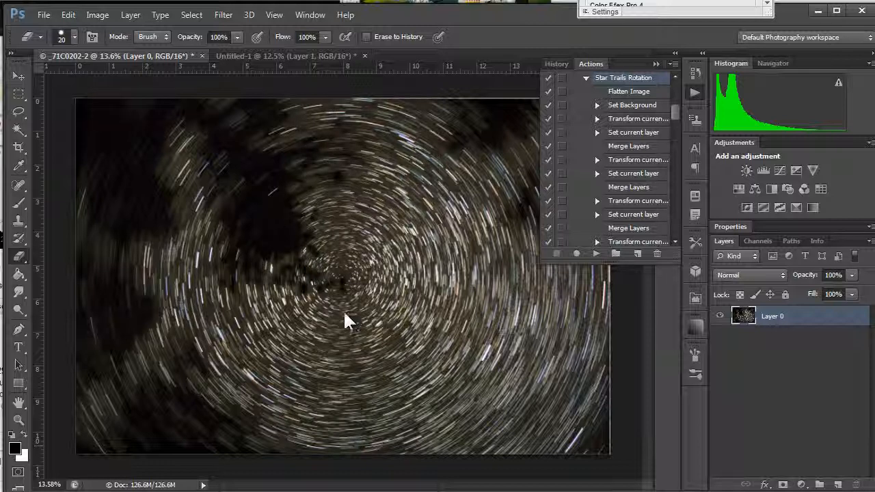
Step: Inspect the generated star trails around the rotation centre up close, and collapse the list of actions
click(383, 296)
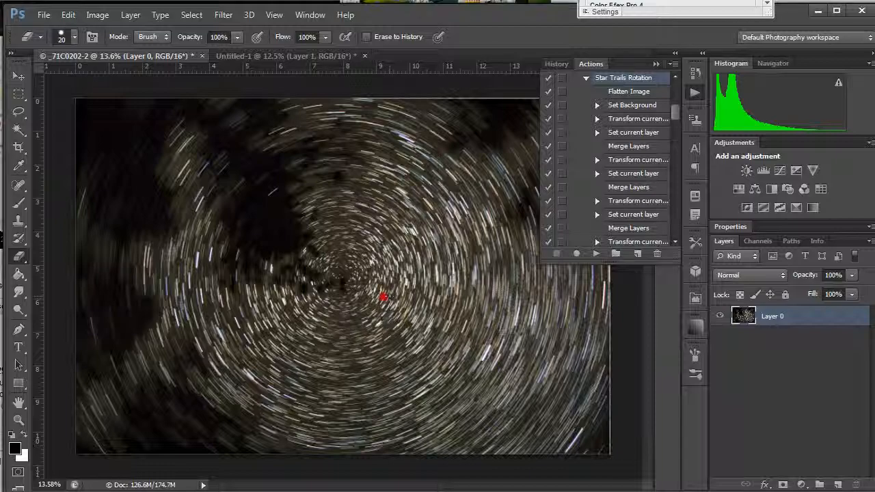
key(z)
drag(413, 292, 436, 272)
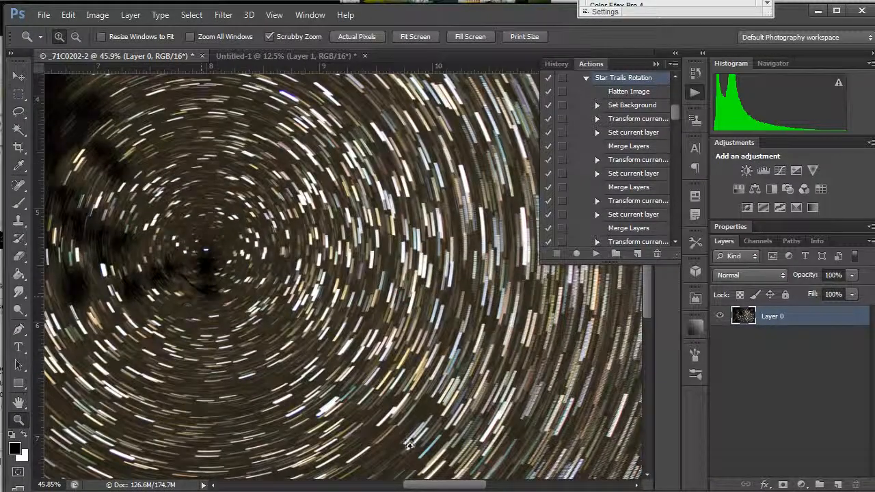
drag(419, 357, 340, 374)
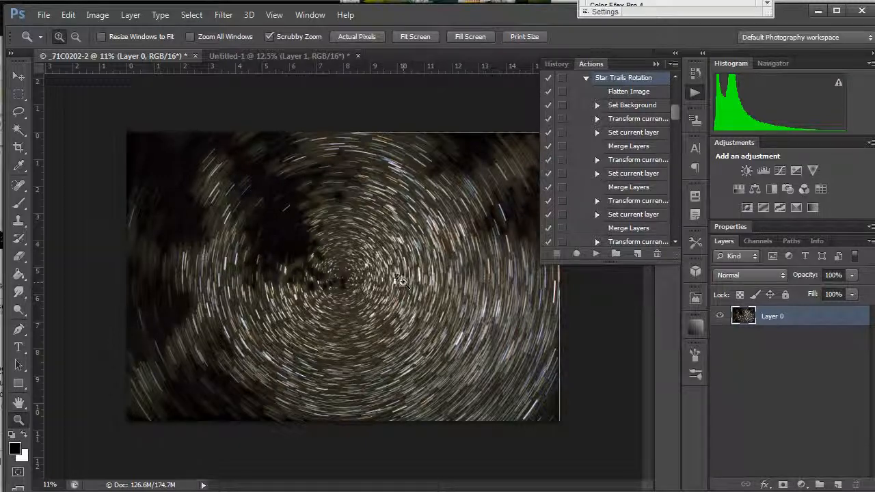
double_click(654, 60)
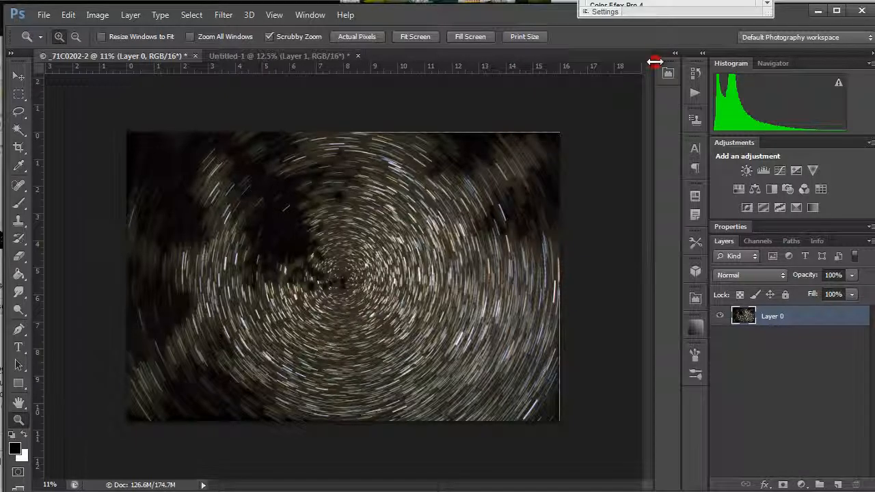
Step: Copy the whole unprocessed photo from Untitled-1 and paste it as a layer above the star trails in _71C0202-2
click(281, 58)
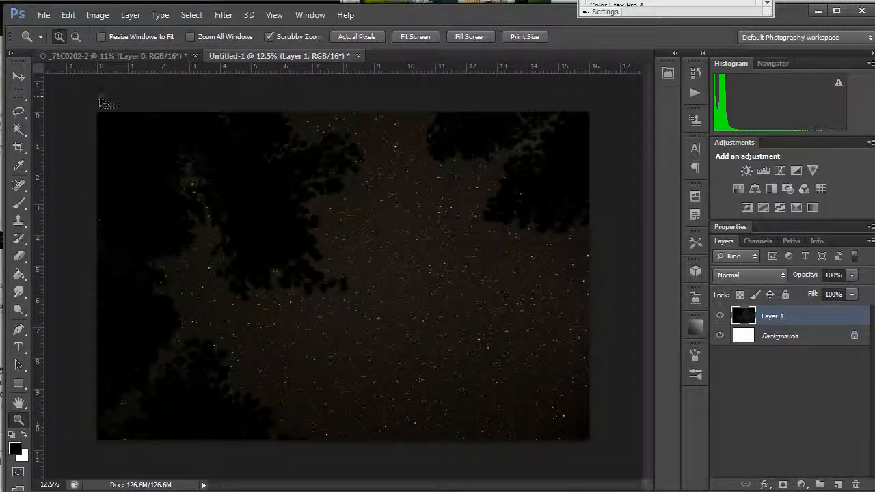
key(ctrl+a)
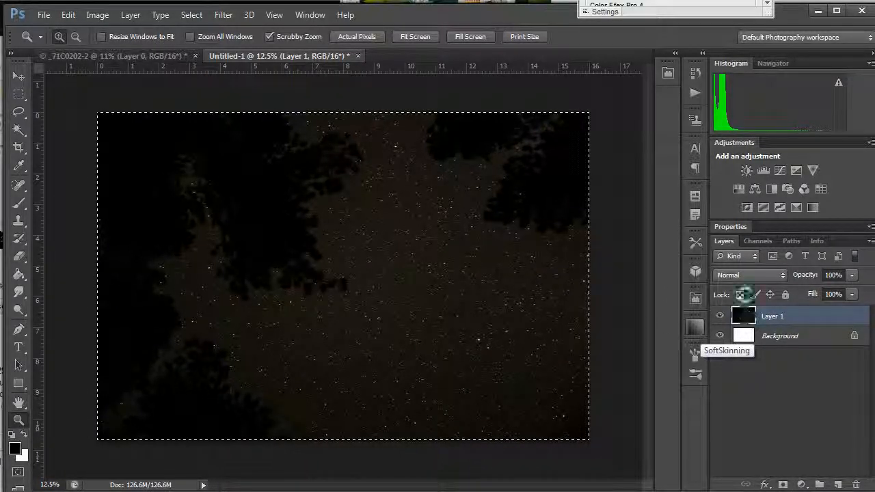
click(154, 56)
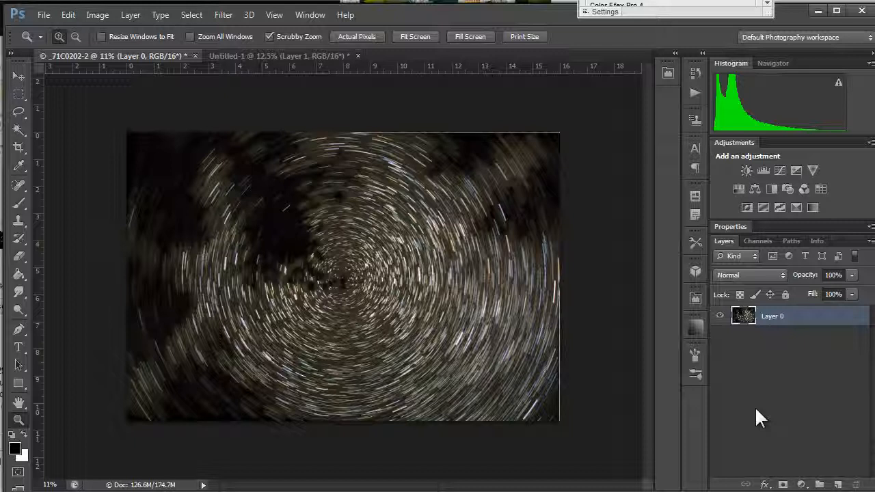
key(ctrl+v)
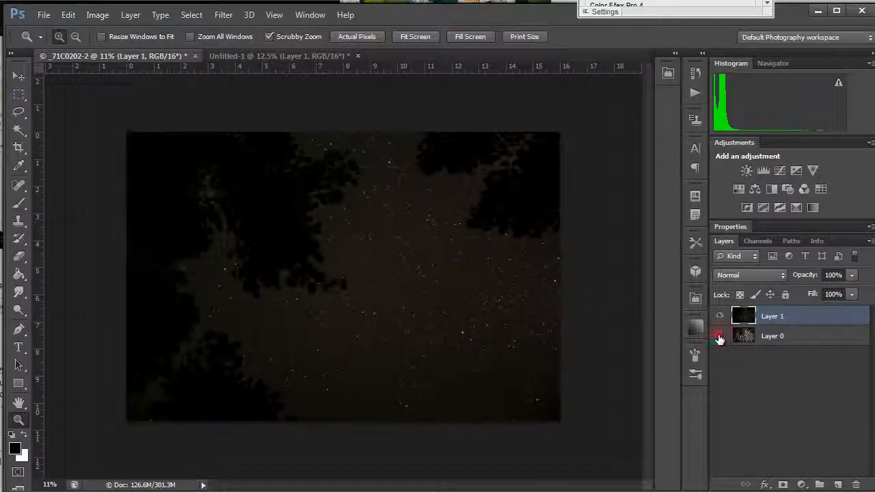
Step: Hide Layer 0 so that only the original photo on Layer 1 is shown
click(719, 335)
click(720, 315)
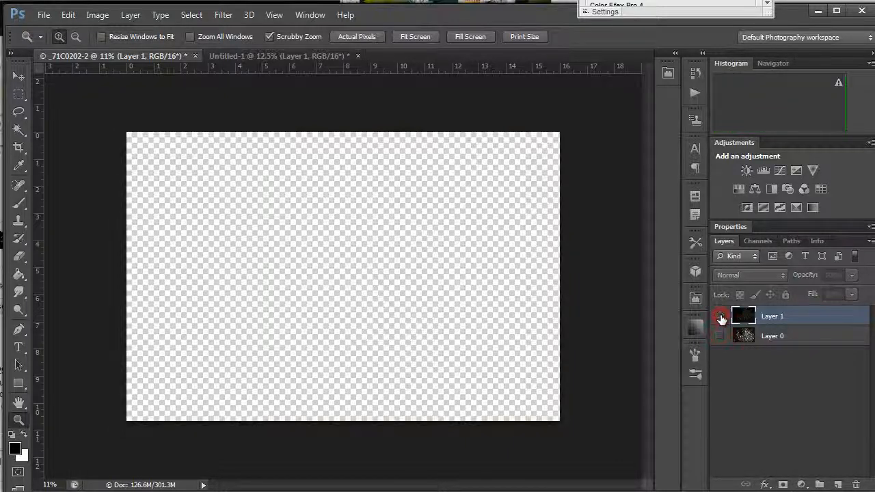
click(720, 315)
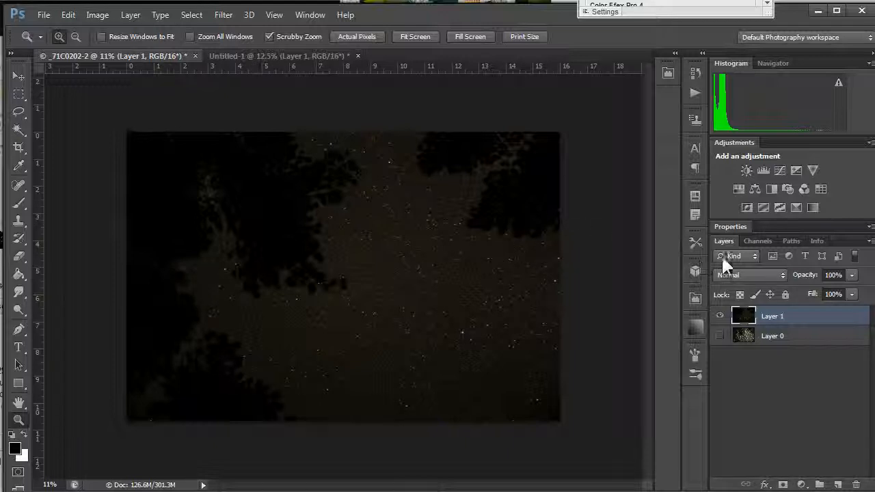
Step: Compare the Red, Green and Blue channels of Layer 1 individually and keep only the Red channel active
click(754, 241)
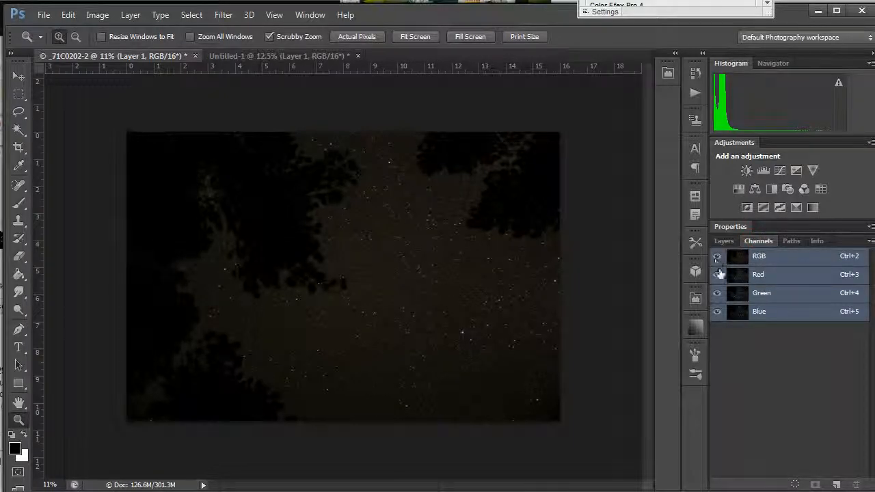
click(758, 274)
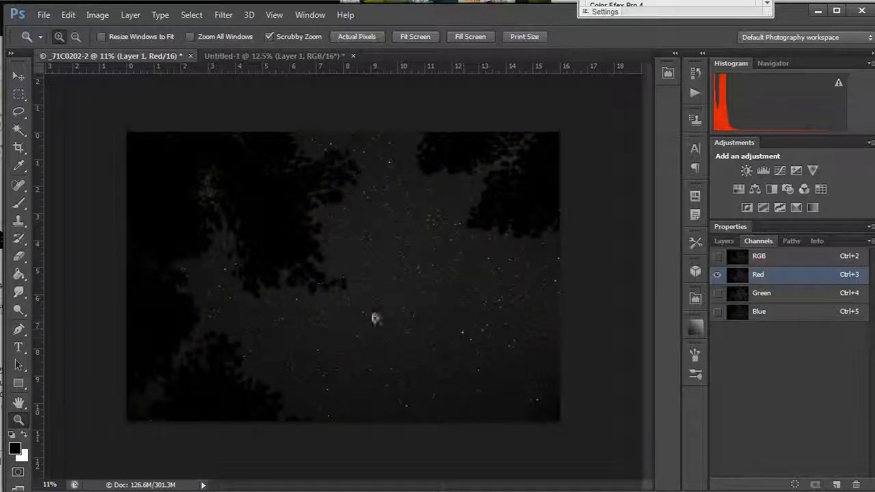
click(759, 292)
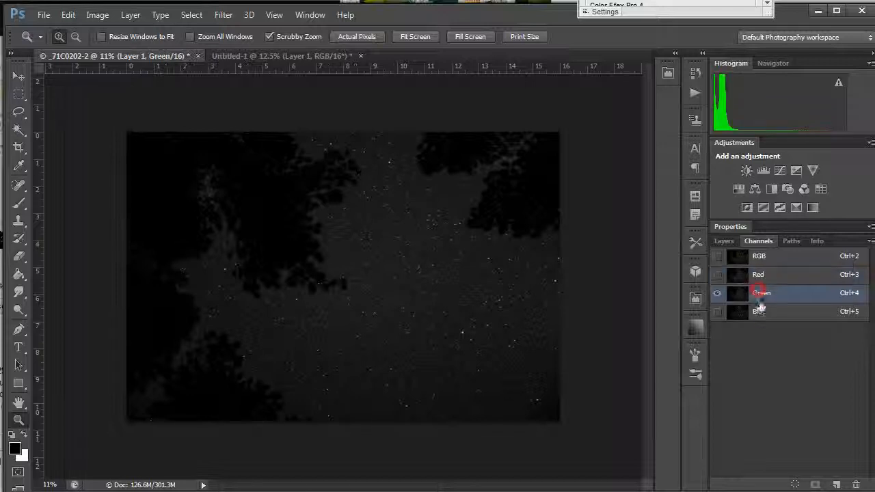
click(758, 313)
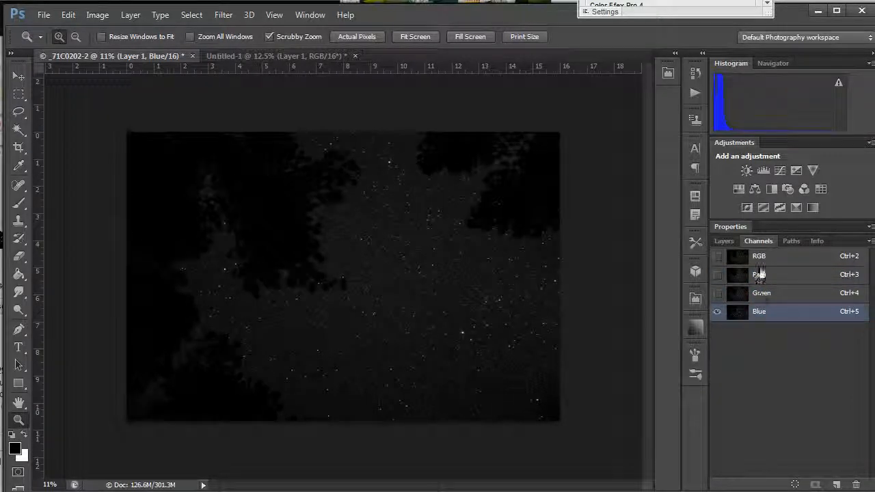
click(759, 257)
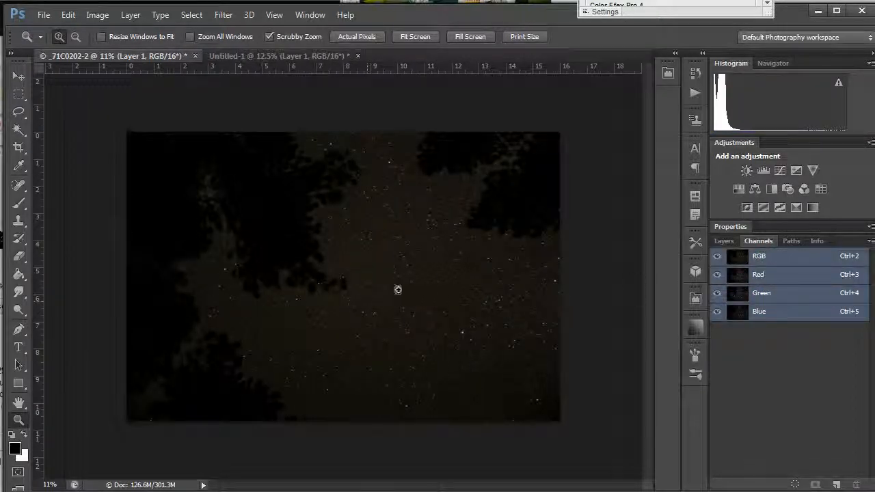
click(759, 276)
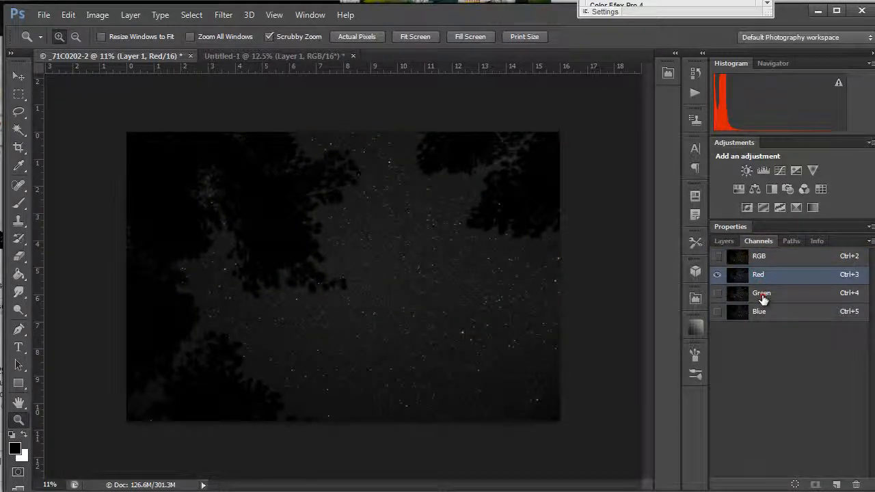
click(761, 294)
click(758, 276)
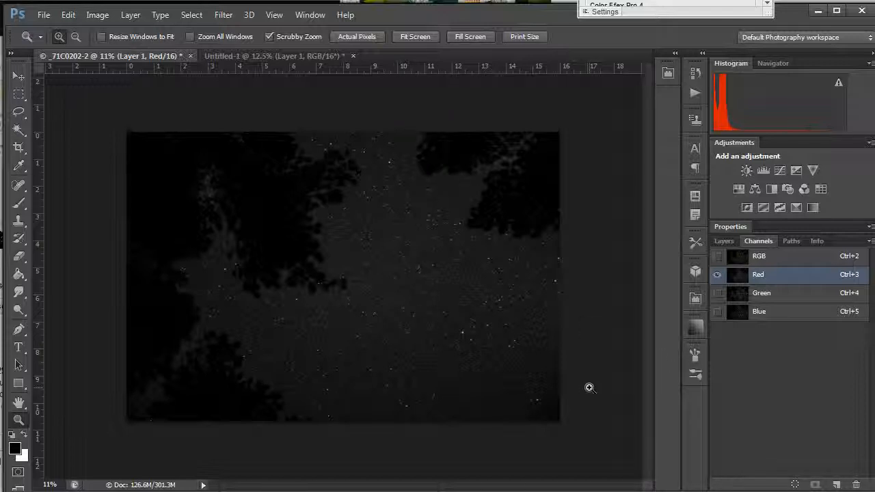
Step: Load the Red channel of Layer 1 as a selection, brighten that channel, and return to the layers
ctrl+click(744, 279)
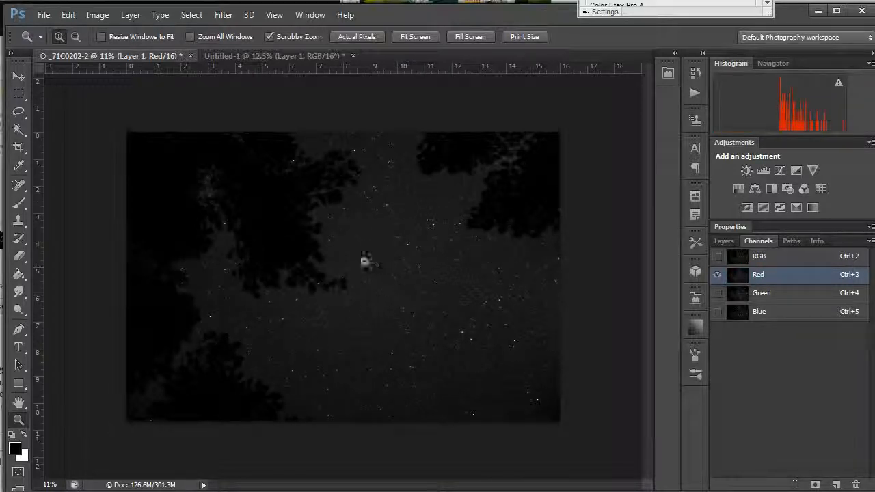
click(725, 241)
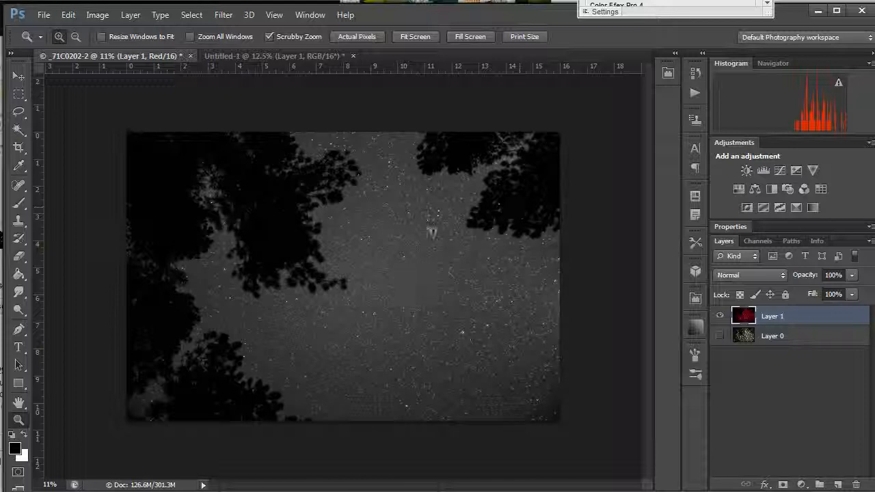
click(17, 130)
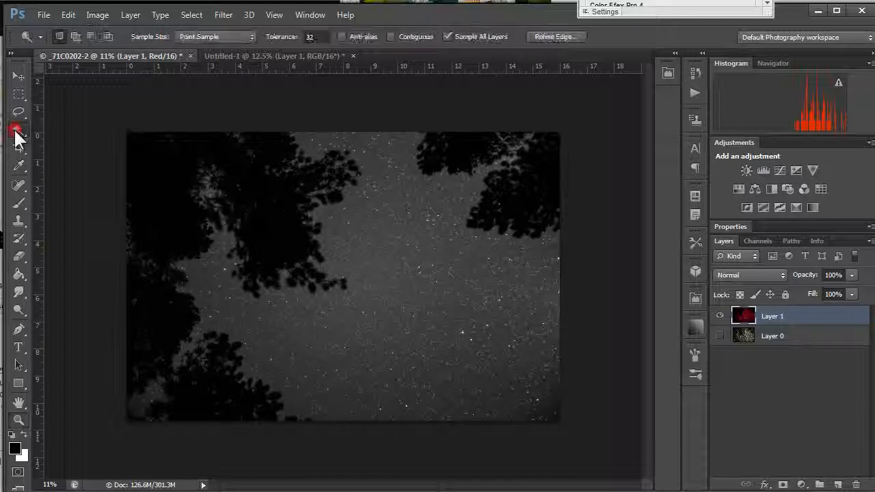
click(395, 252)
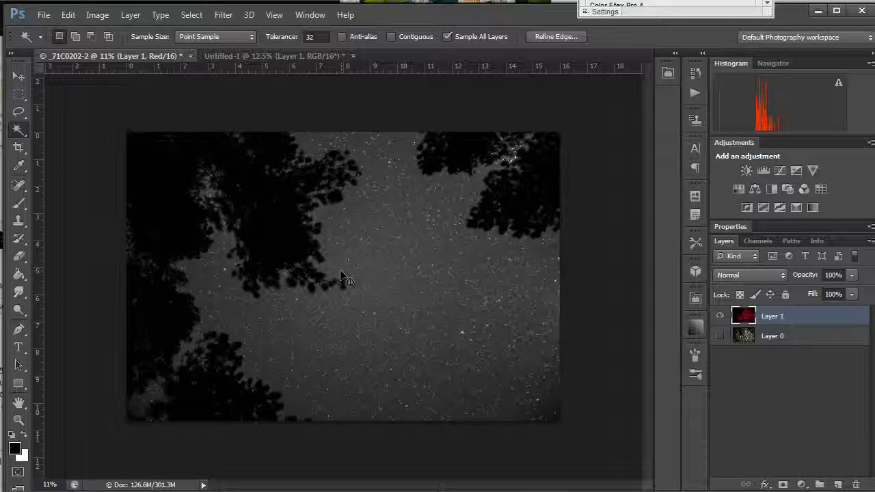
key(ctrl+d)
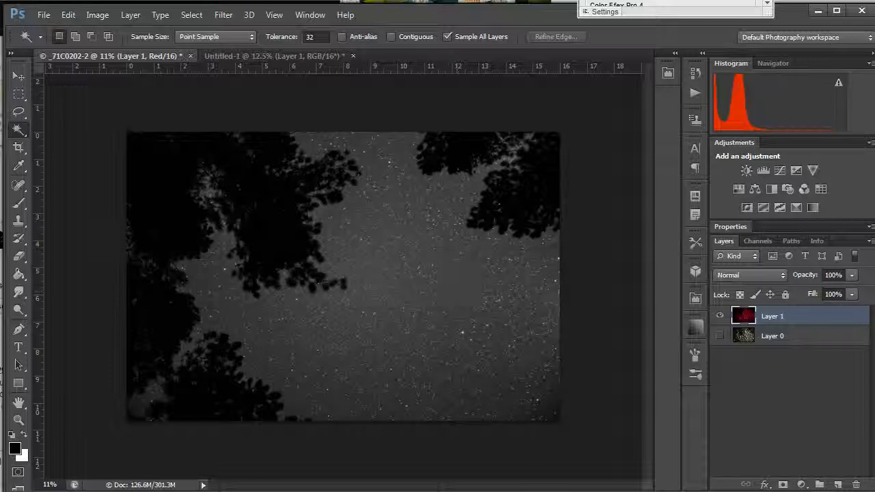
Step: Select the bright sky area of Layer 1, leaving out the dark trees
click(19, 129)
click(403, 274)
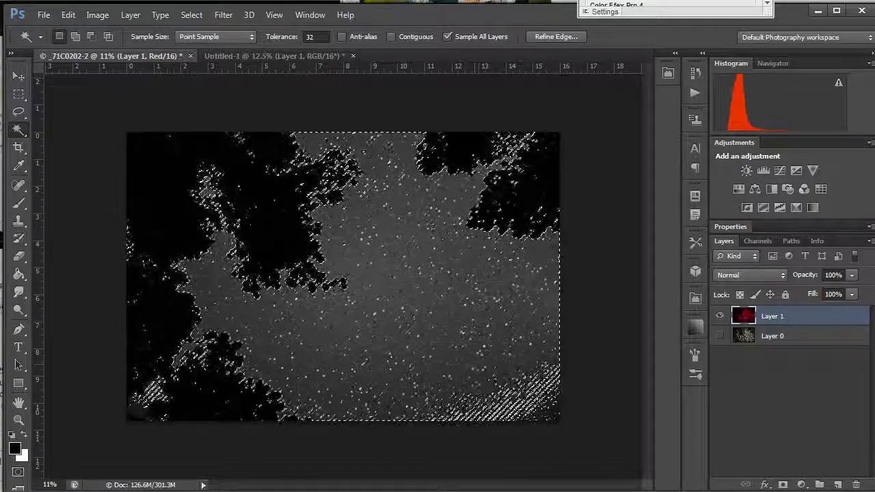
Step: Try filling the selected sky on a new layer above Layer 1, check it alone, and undo the new layer
click(838, 485)
key(ctrl+v)
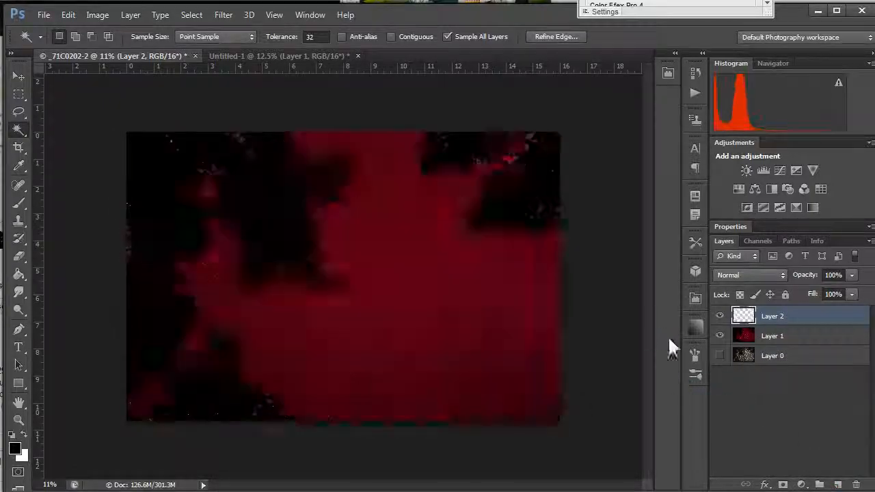
click(719, 355)
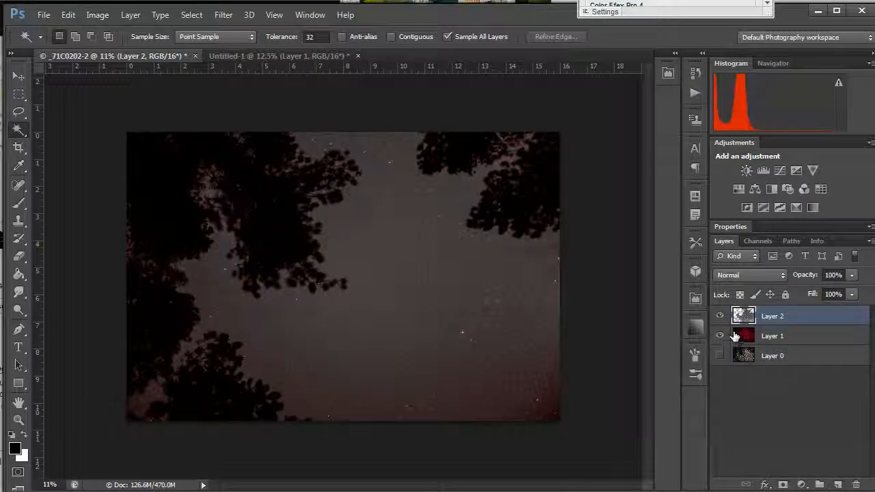
click(719, 336)
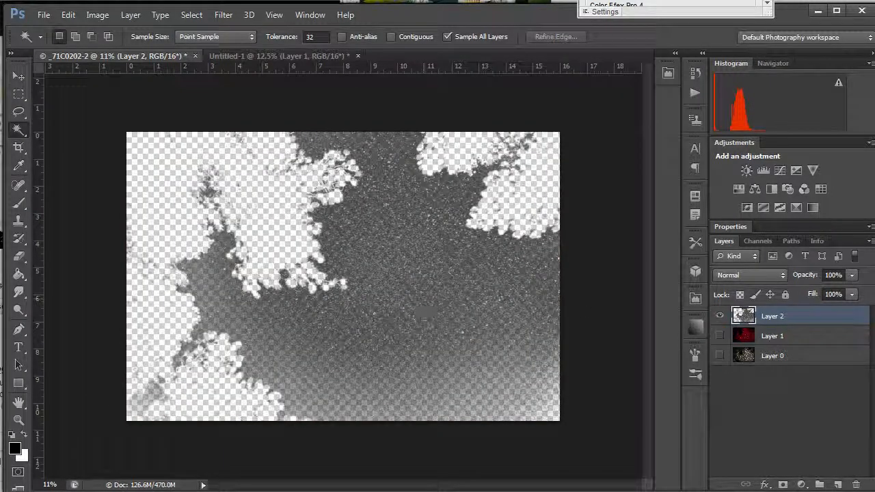
click(718, 337)
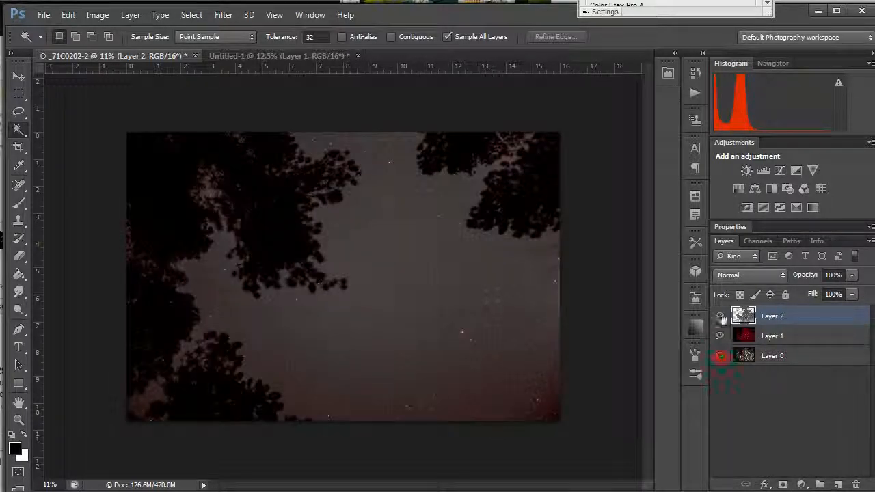
key(ctrl+alt+z)
key(ctrl+alt+z)
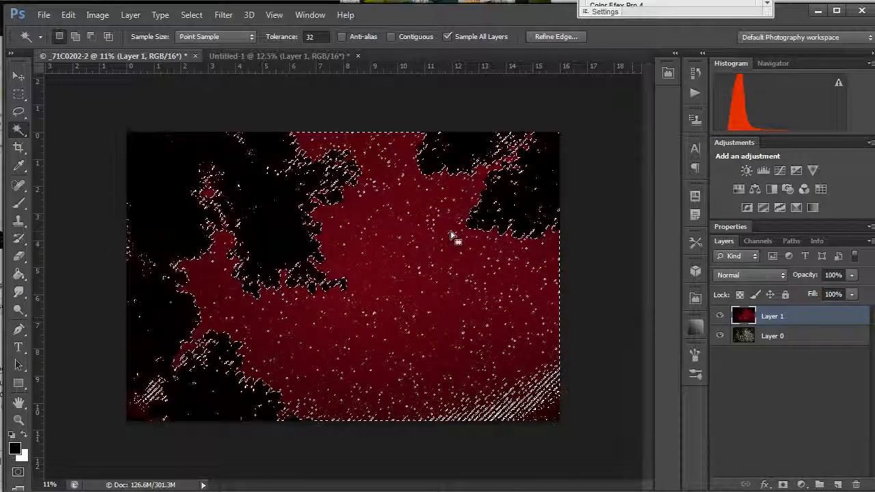
Step: Invert the selection to cover the trees, fill it with black on a new layer above Layer 1, and deselect
click(448, 311)
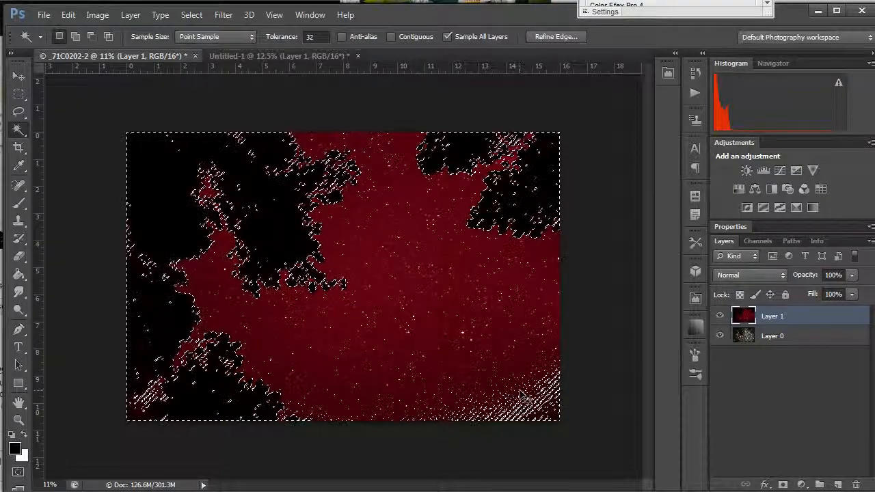
click(836, 484)
key(alt+BackSpace)
key(ctrl+d)
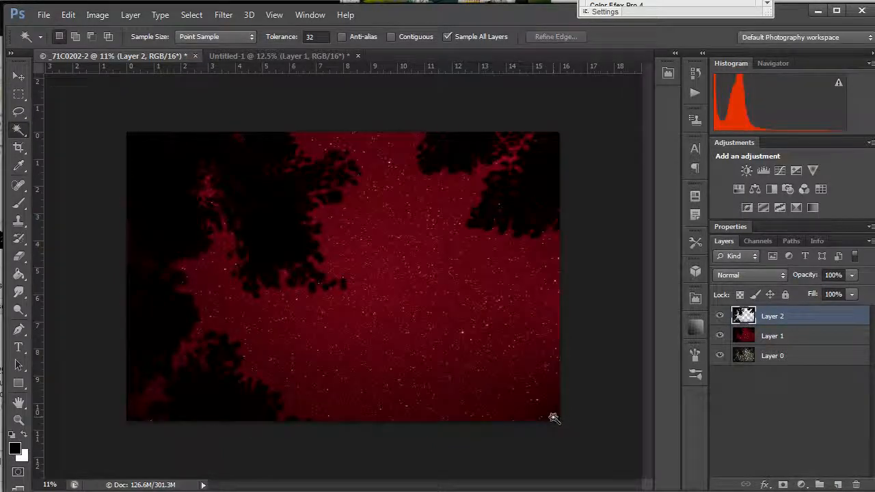
Step: Hide Layer 1, compare the black tree silhouettes with the star trails on Layer 0, and leave only Layer 2 shown
click(719, 336)
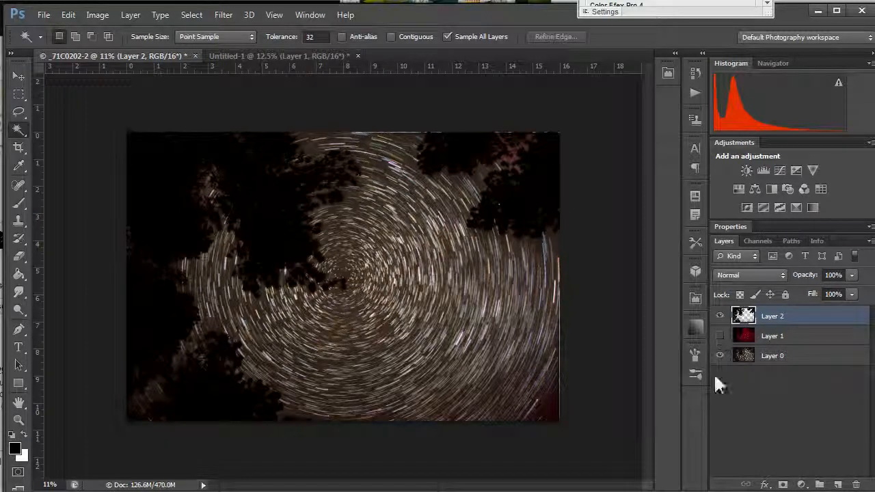
click(719, 355)
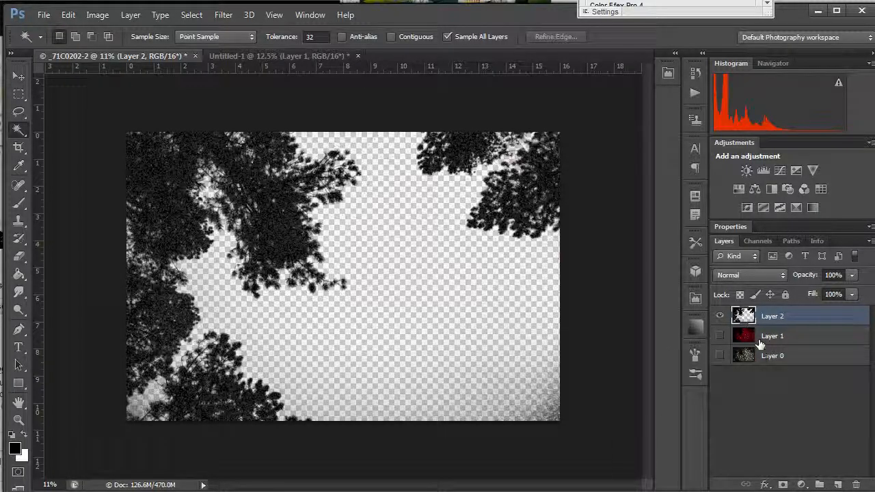
click(719, 315)
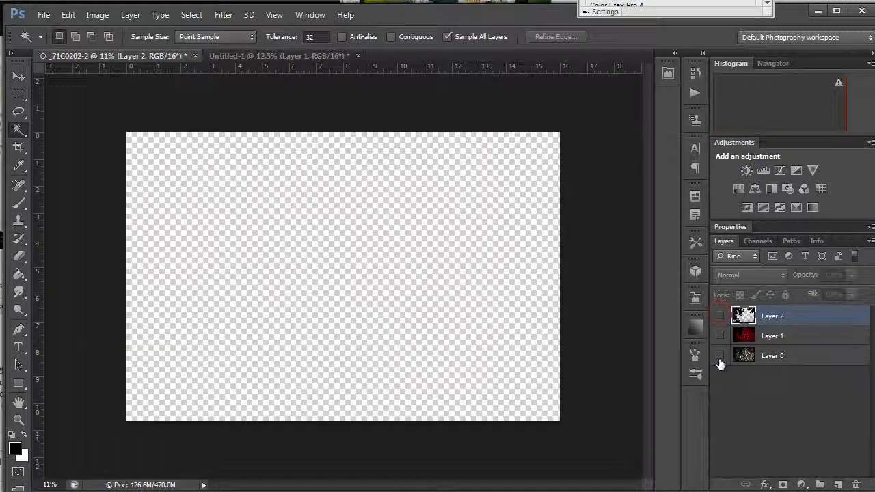
click(719, 356)
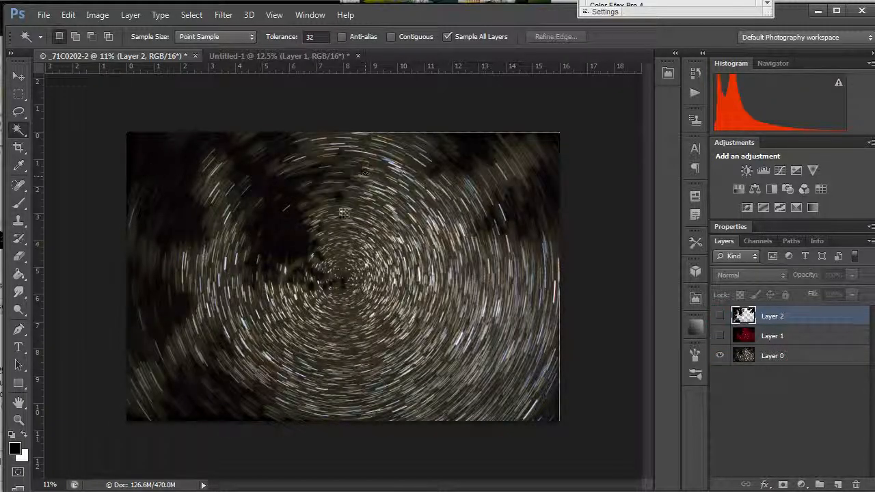
click(720, 316)
click(720, 355)
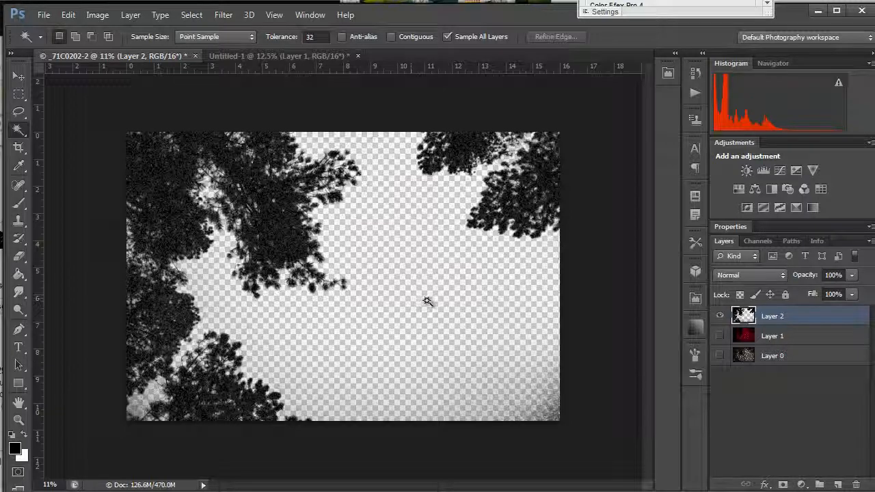
Step: Erase the leftover grey haze from the sky areas of Layer 2, using Eraser sizes 2657 and 166
click(19, 257)
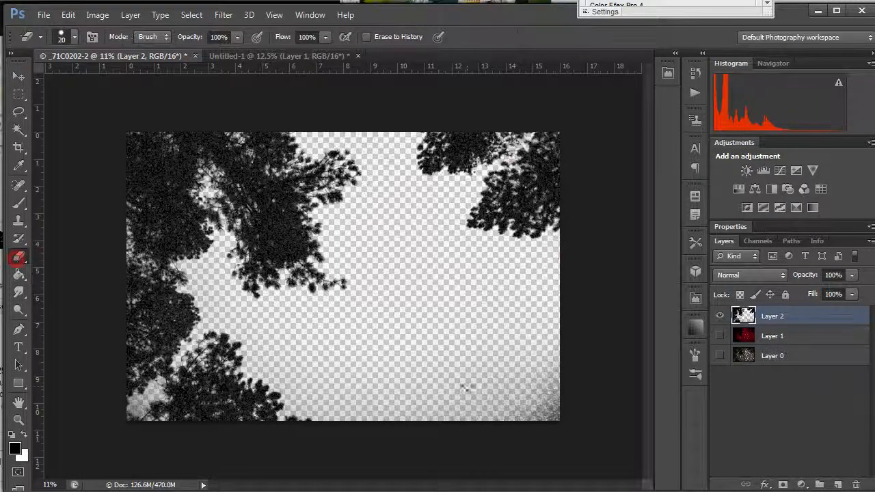
drag(415, 386, 503, 384)
click(445, 385)
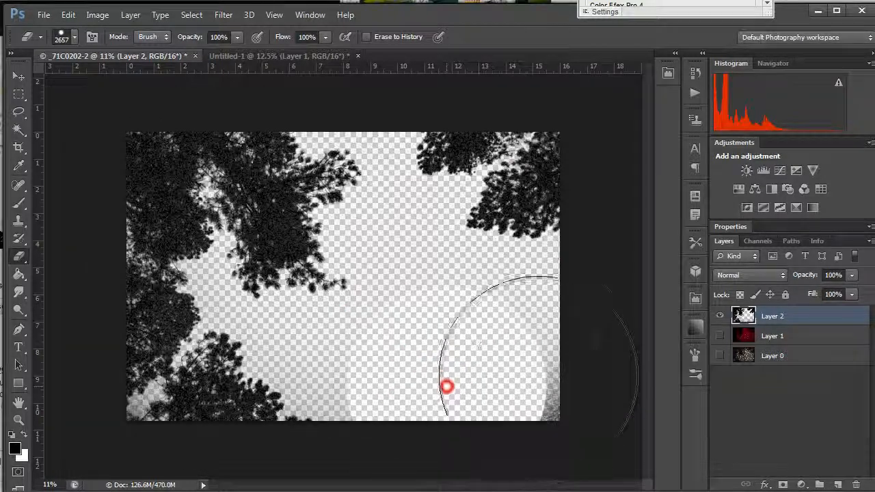
mouse_move(458, 370)
mouse_down()
mouse_move(394, 384)
mouse_move(395, 227)
mouse_move(424, 260)
mouse_move(495, 288)
mouse_move(562, 277)
mouse_move(518, 407)
mouse_move(423, 395)
mouse_move(309, 365)
mouse_move(303, 352)
mouse_move(346, 375)
mouse_move(423, 368)
mouse_move(406, 352)
mouse_up()
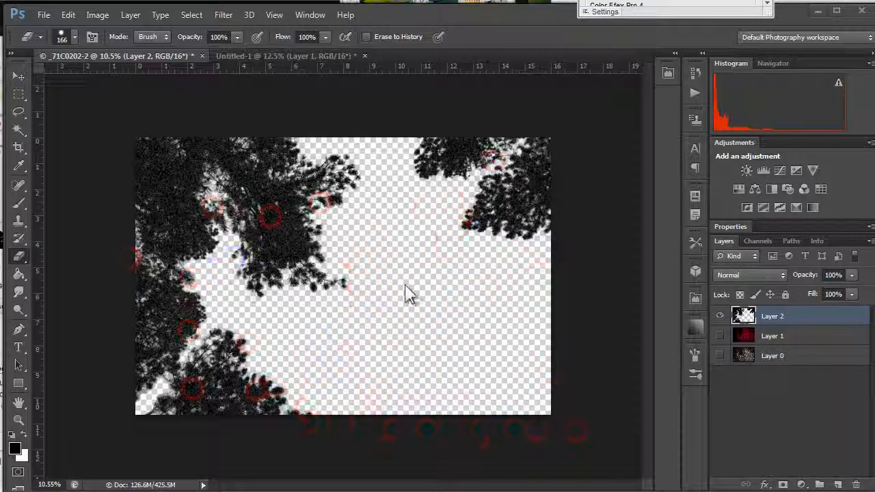
Step: Examine the sky and the branch edges of the tree silhouettes on Layer 2 up close for leftover marks
key(z)
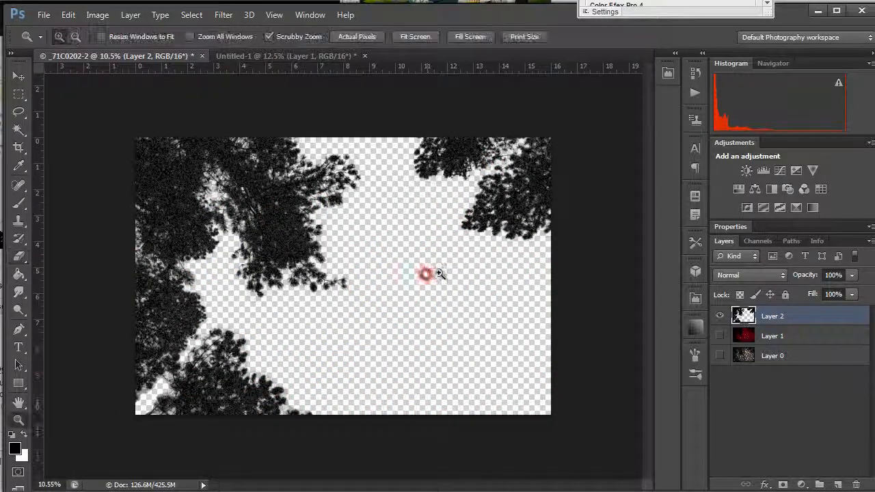
drag(438, 294, 513, 297)
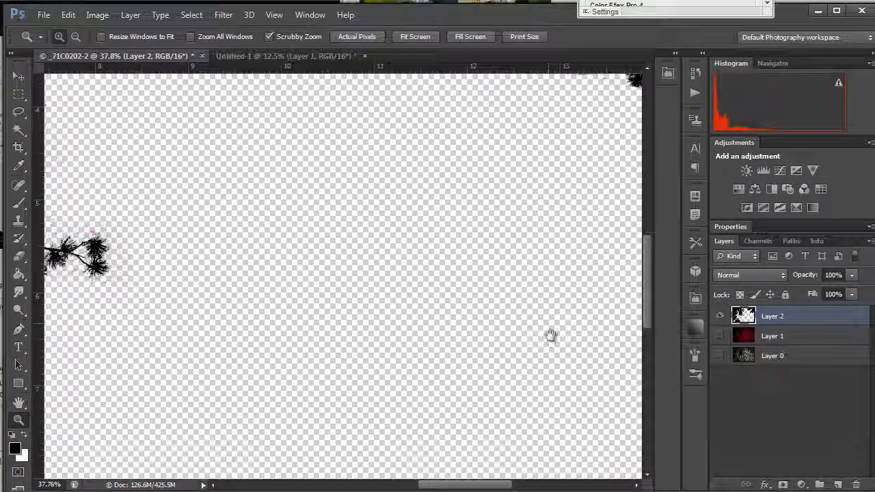
drag(549, 336, 533, 150)
drag(321, 246, 536, 300)
drag(510, 296, 557, 390)
drag(522, 352, 612, 253)
drag(29, 344, 22, 345)
drag(339, 351, 314, 417)
drag(360, 281, 364, 468)
drag(395, 334, 350, 473)
drag(485, 285, 348, 237)
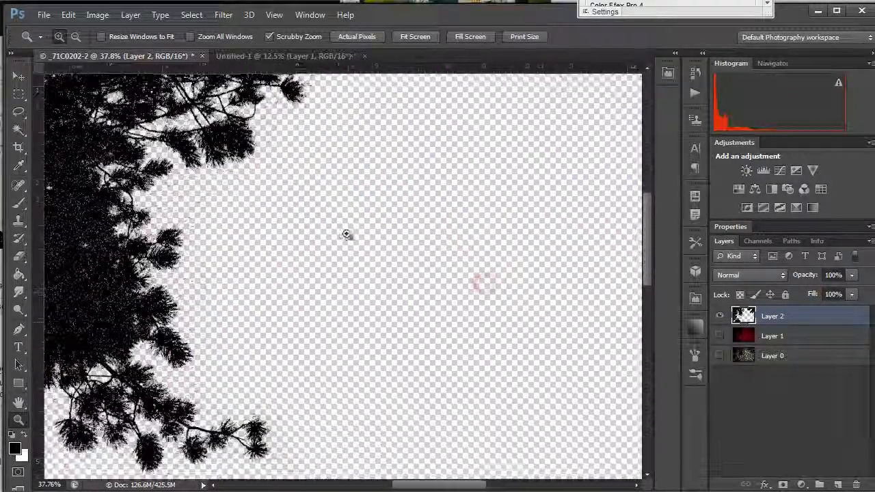
Step: Show the star trails on Layer 0 beneath the tree silhouettes and examine the branches near the rotation centre
click(720, 353)
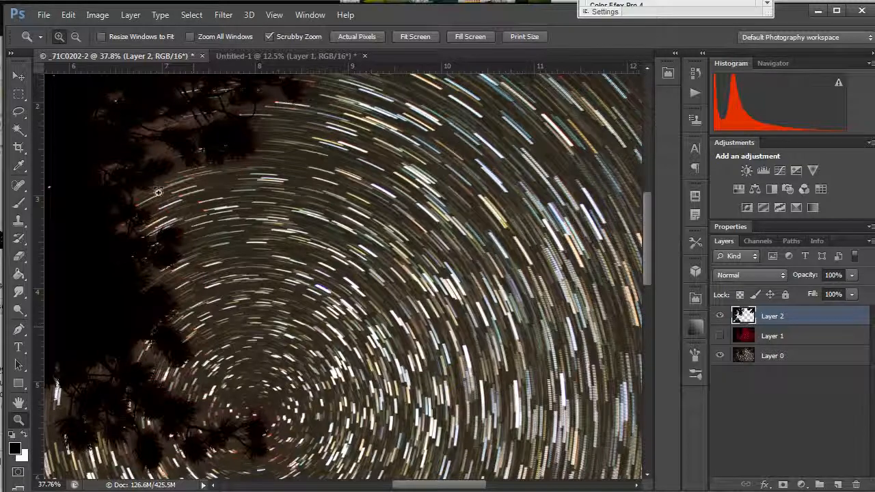
drag(397, 359, 409, 265)
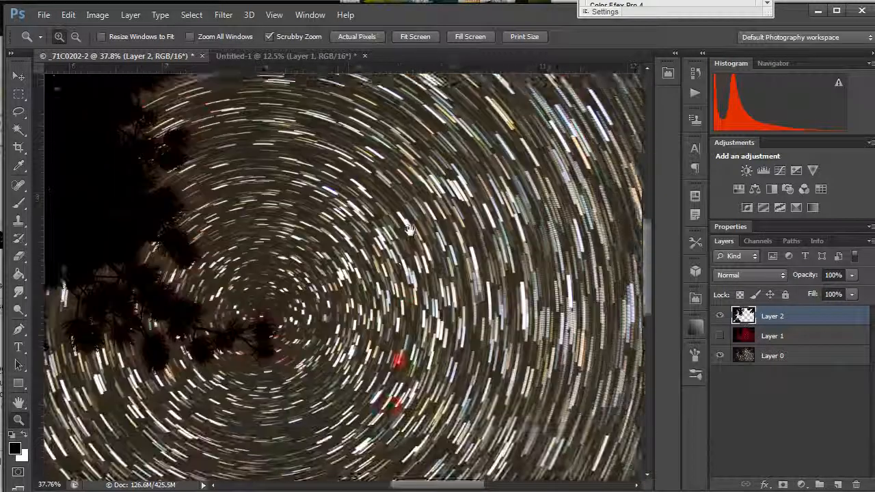
Step: Examine the branches beside the rotation centre over the star trails, and hide Layer 0 to view Layer 2 alone
drag(410, 230, 515, 287)
drag(300, 265, 308, 341)
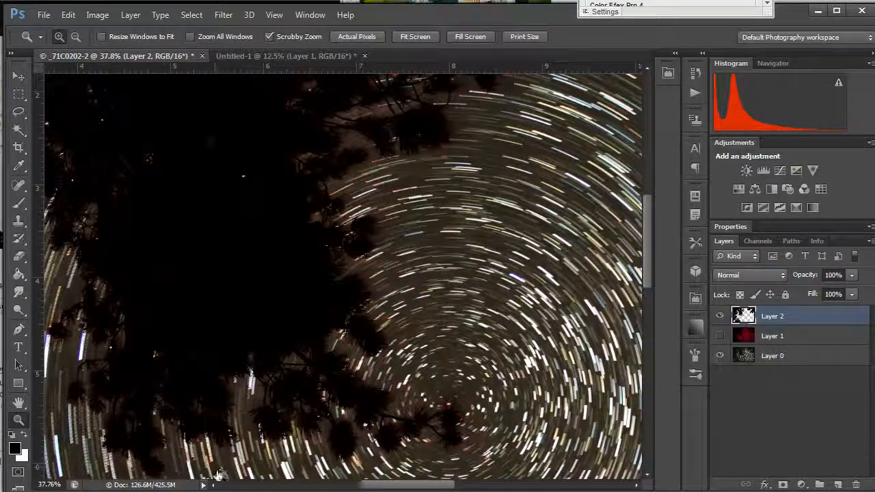
click(720, 355)
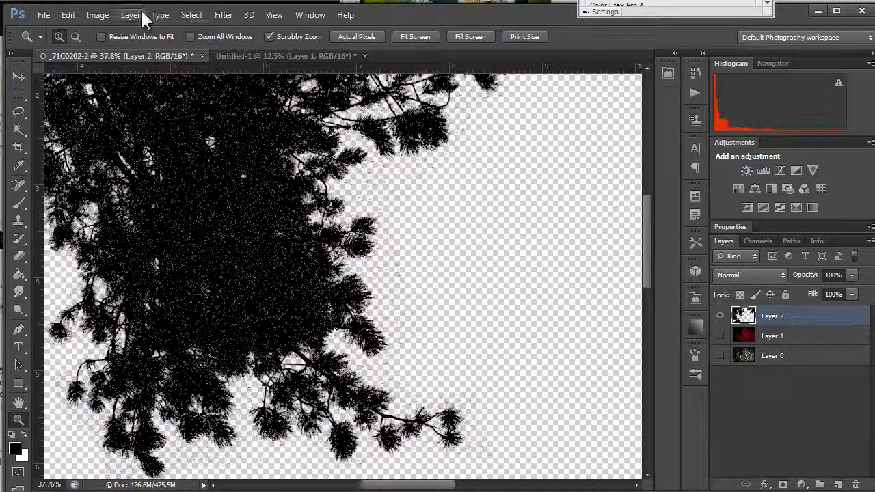
Step: Mute the red specks on Layer 2 by strongly lowering its saturation with Hue/Saturation, and show the star trails on Layer 0 again
click(98, 15)
mouse_move(110, 58)
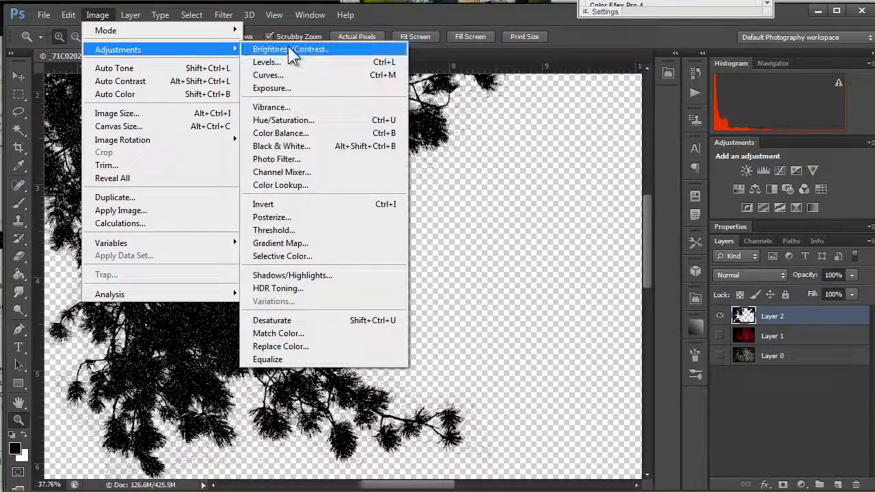
click(297, 117)
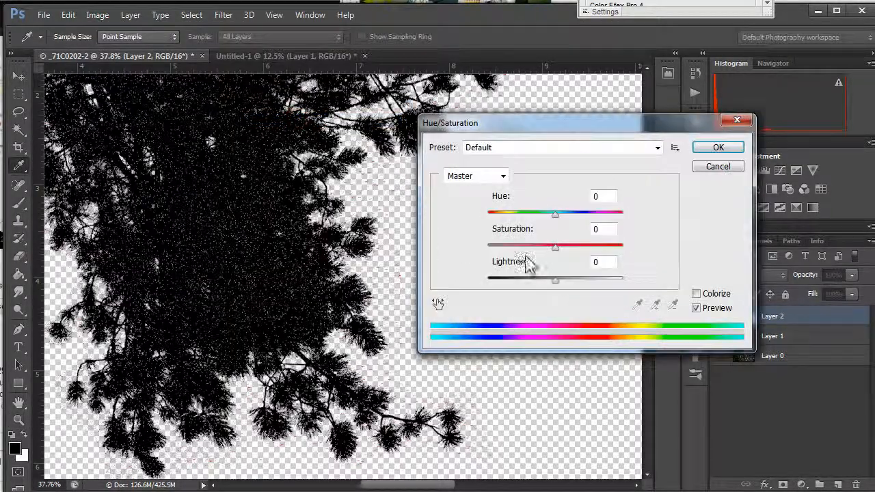
click(554, 247)
drag(554, 247, 682, 257)
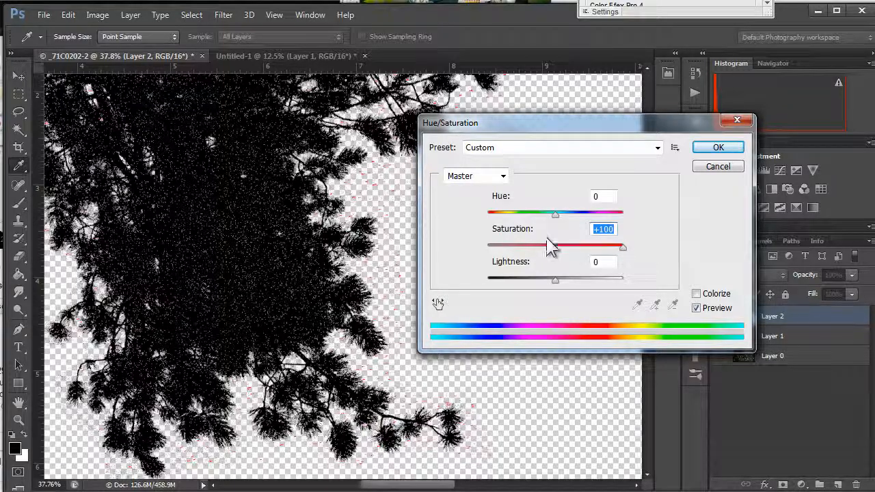
drag(618, 248, 475, 247)
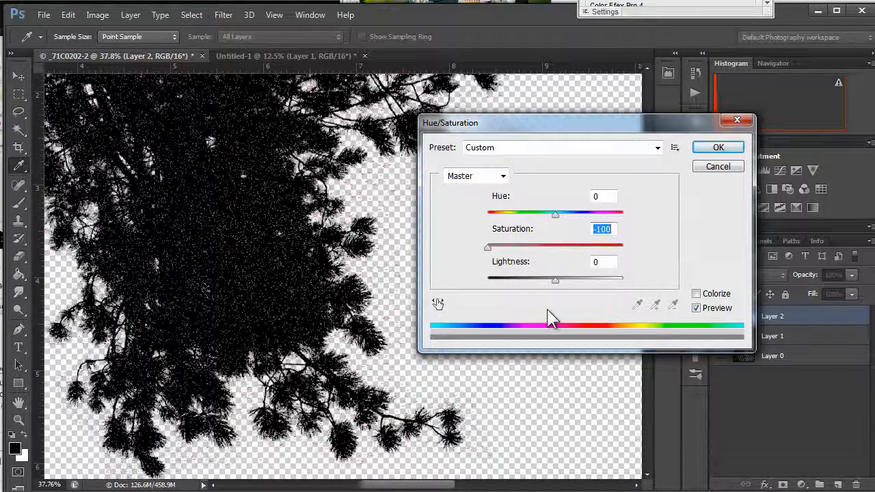
mouse_move(555, 280)
mouse_down()
mouse_move(527, 281)
mouse_move(589, 281)
mouse_move(553, 280)
mouse_up()
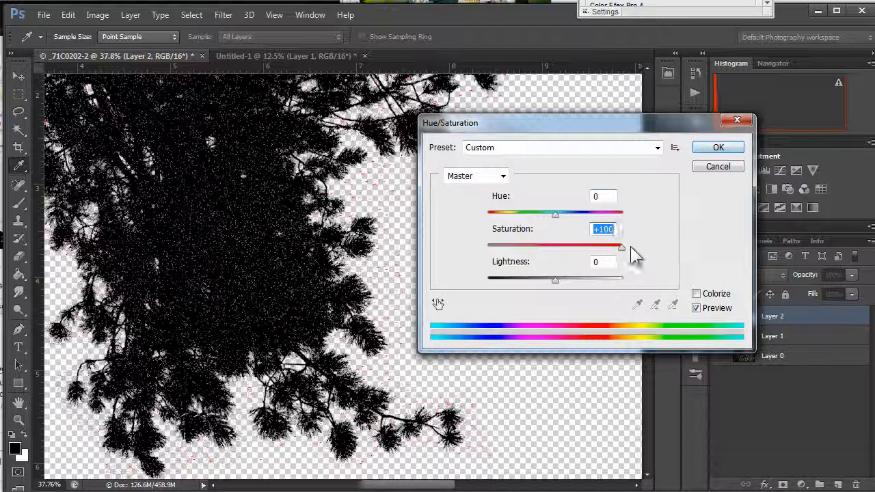
drag(620, 246, 503, 249)
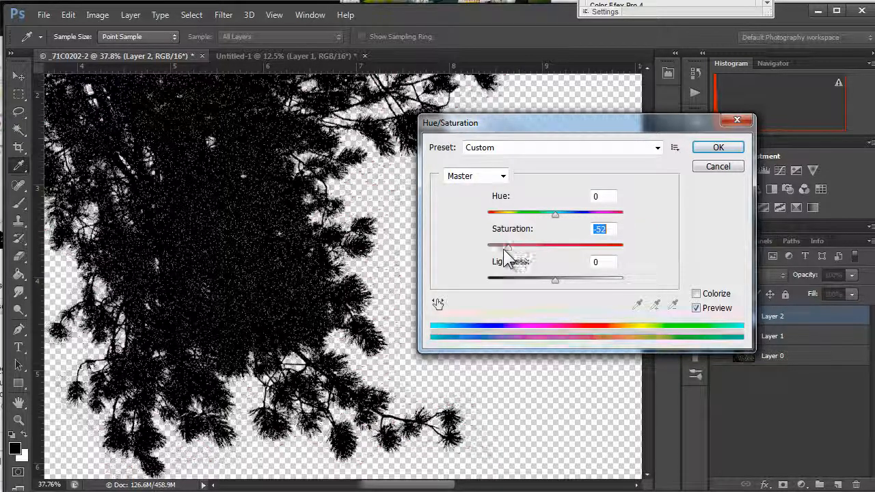
click(717, 147)
key(z)
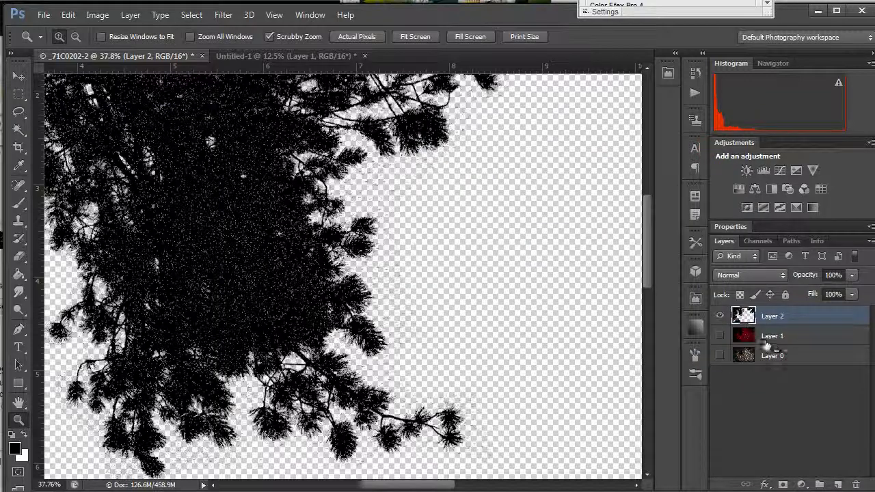
click(720, 354)
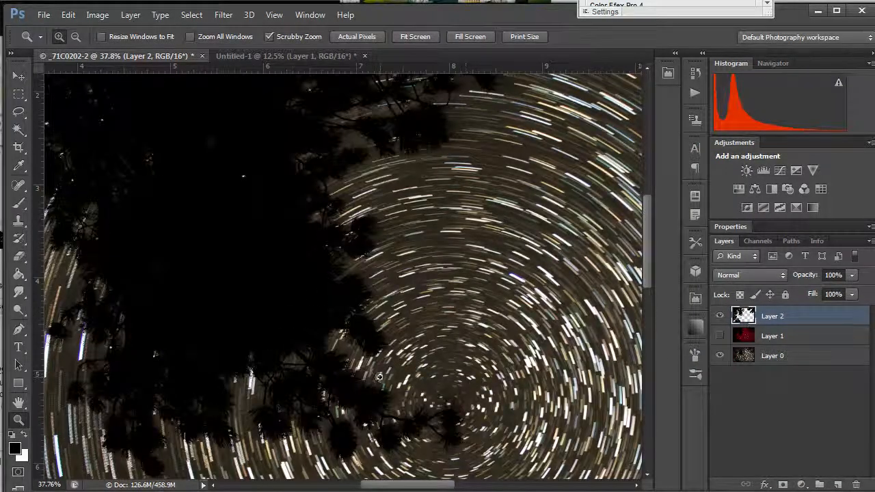
Step: Crop the whole image slightly inward with an unconstrained ratio, trimming its outer edges and keeping the cropped pixels
drag(484, 271, 360, 379)
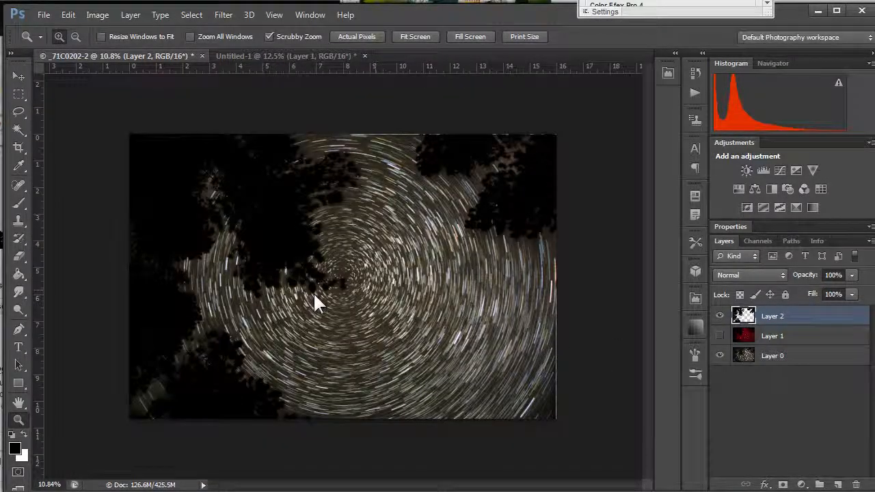
click(19, 148)
drag(543, 130, 551, 135)
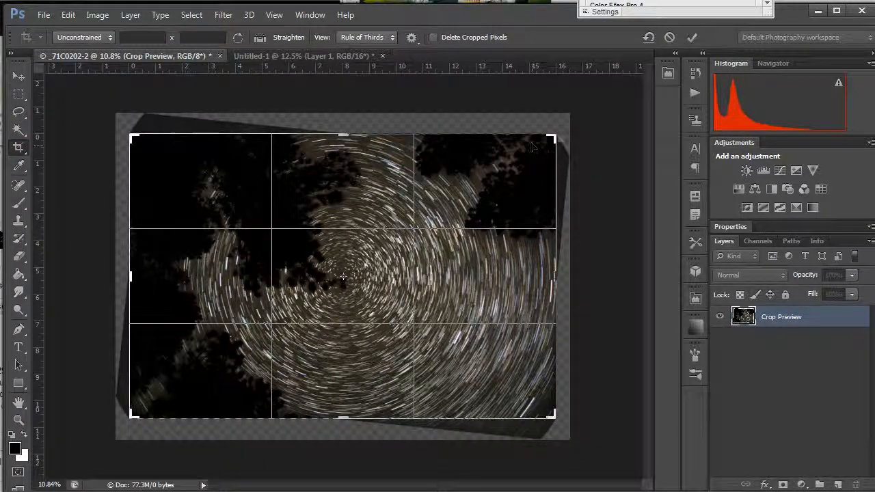
drag(557, 137, 557, 145)
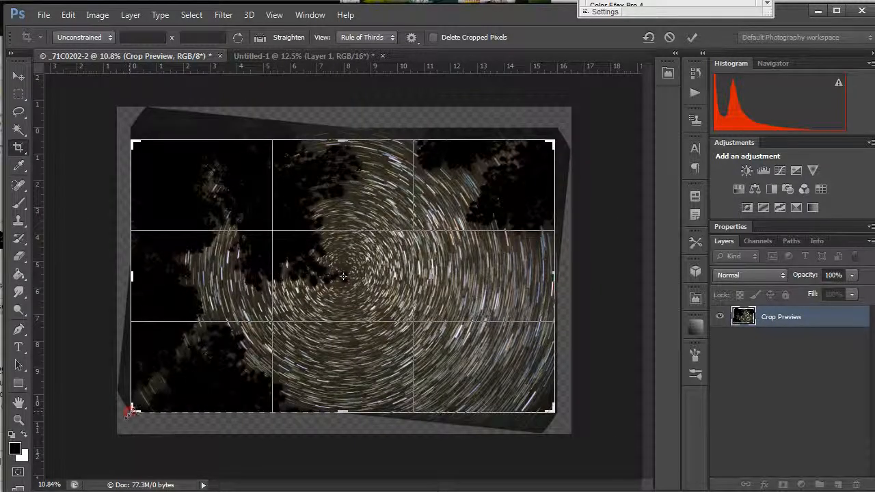
drag(130, 411, 140, 408)
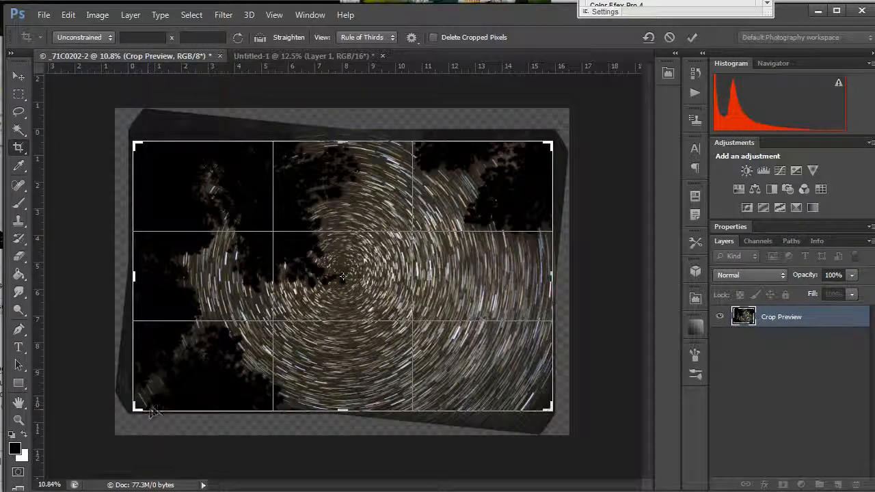
key(Return)
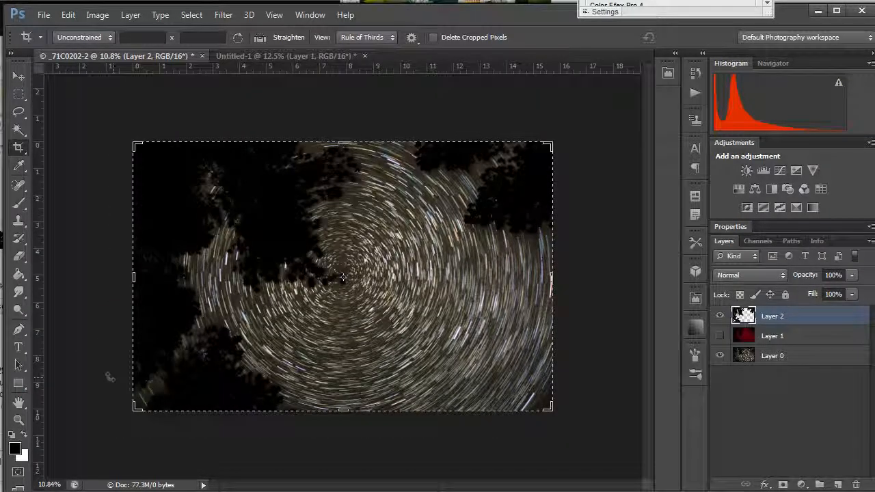
Step: Save the layered star trails image as _71C0202-Edit.psd
click(19, 74)
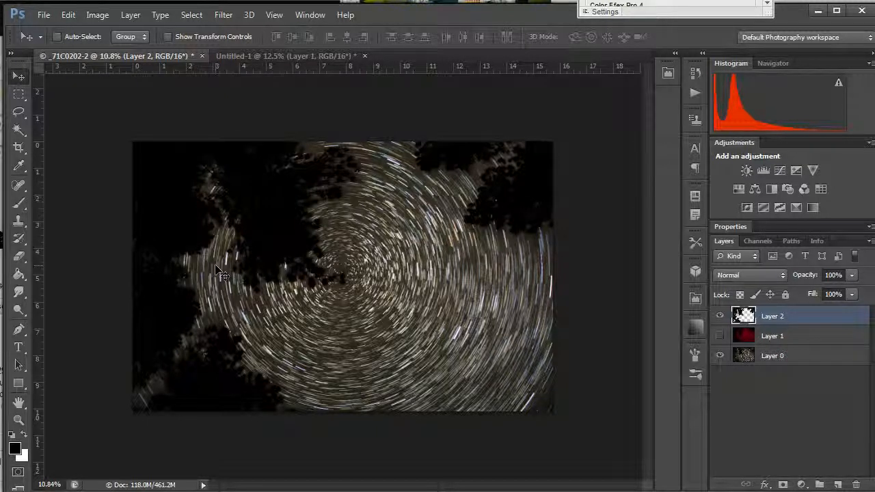
key(ctrl+s)
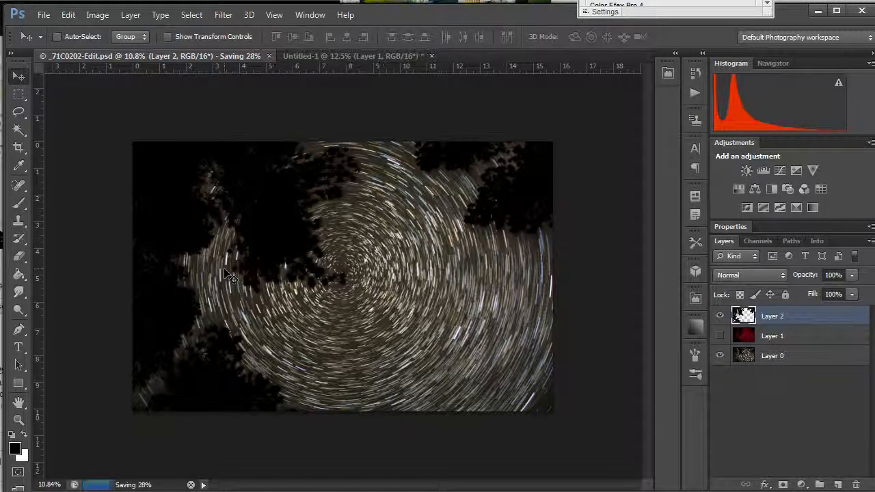